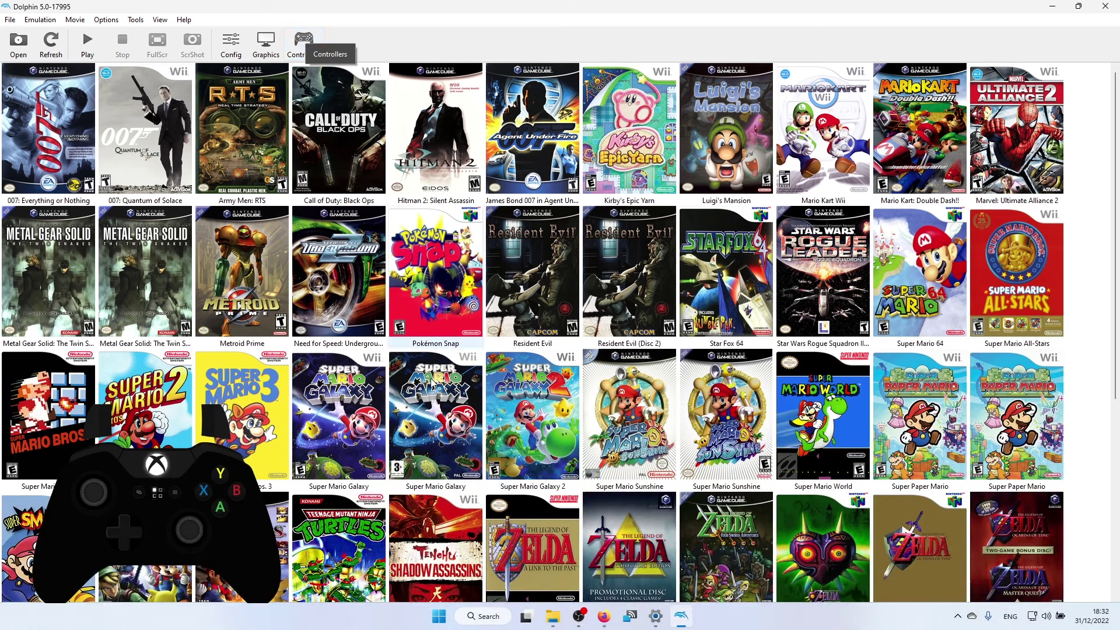
Step: Switch to File Explorer and open the Wiimote profiles folder under Dolphin Emulator > Config > Profiles in Documents
key(alt+Tab)
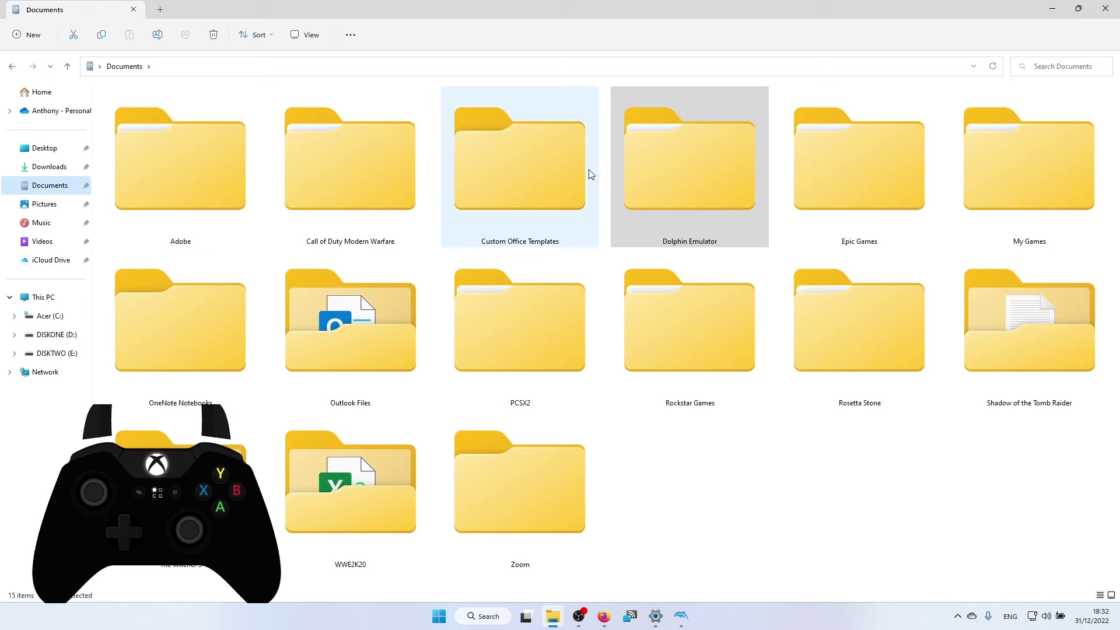
double_click(673, 183)
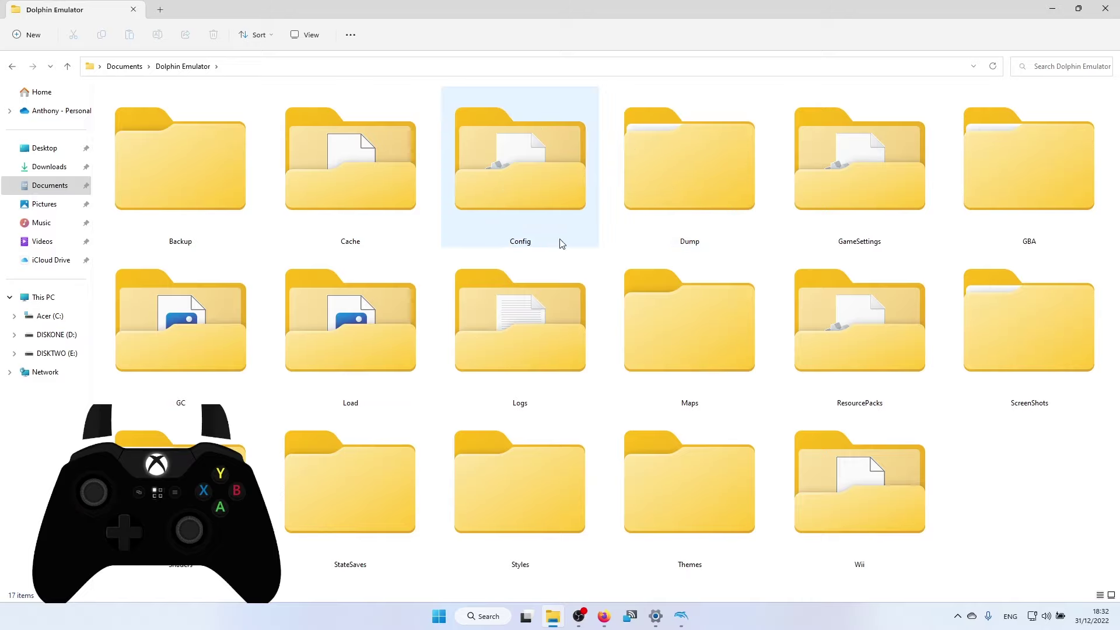
click(490, 170)
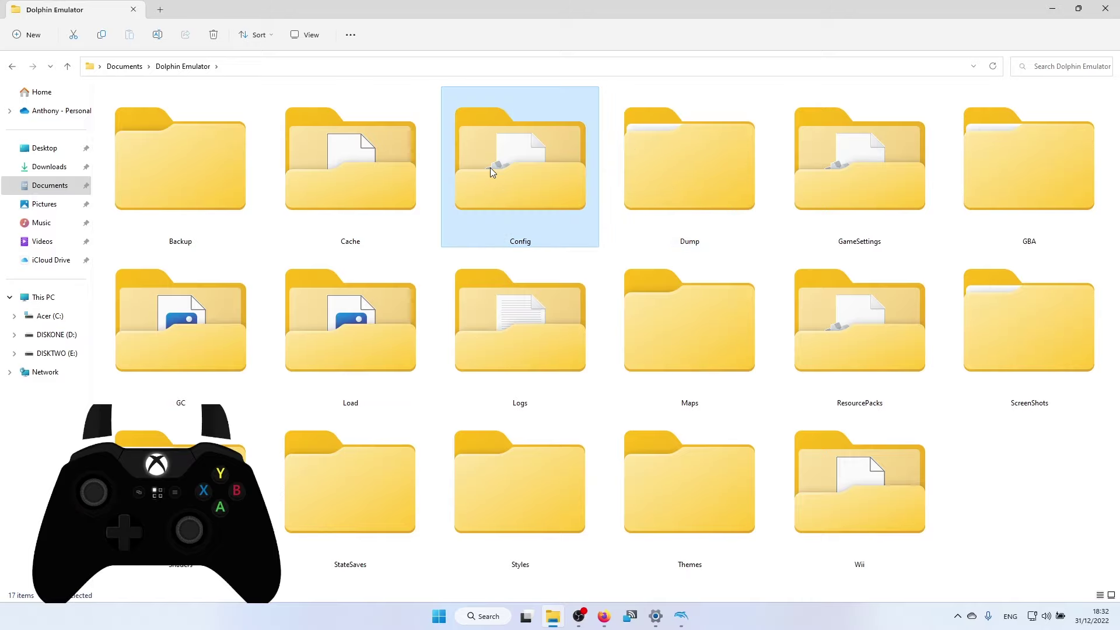
double_click(530, 178)
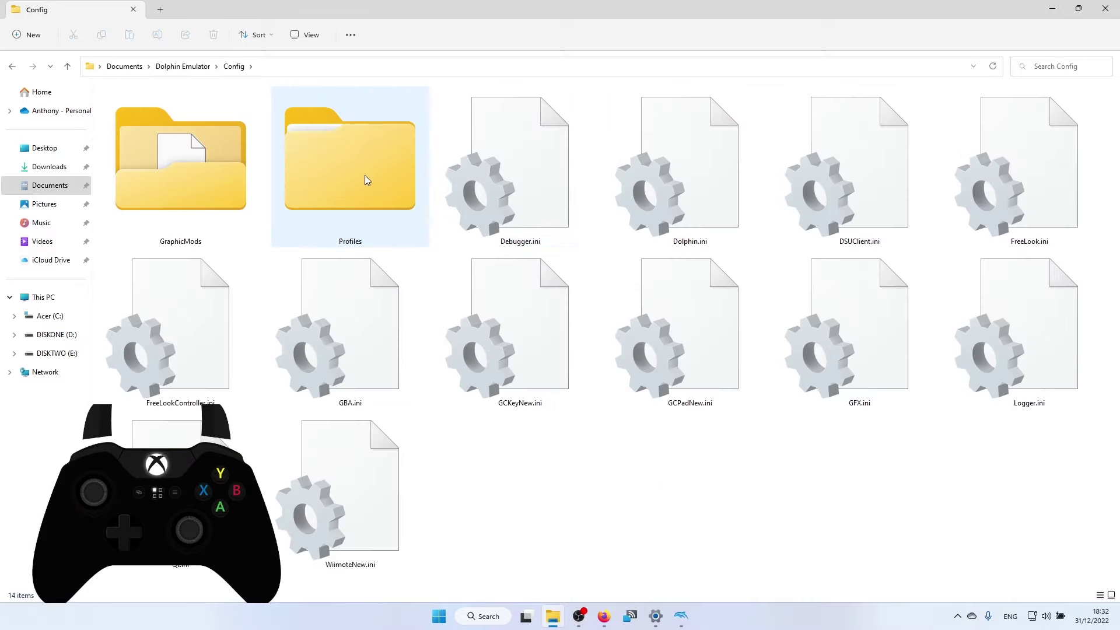
double_click(348, 187)
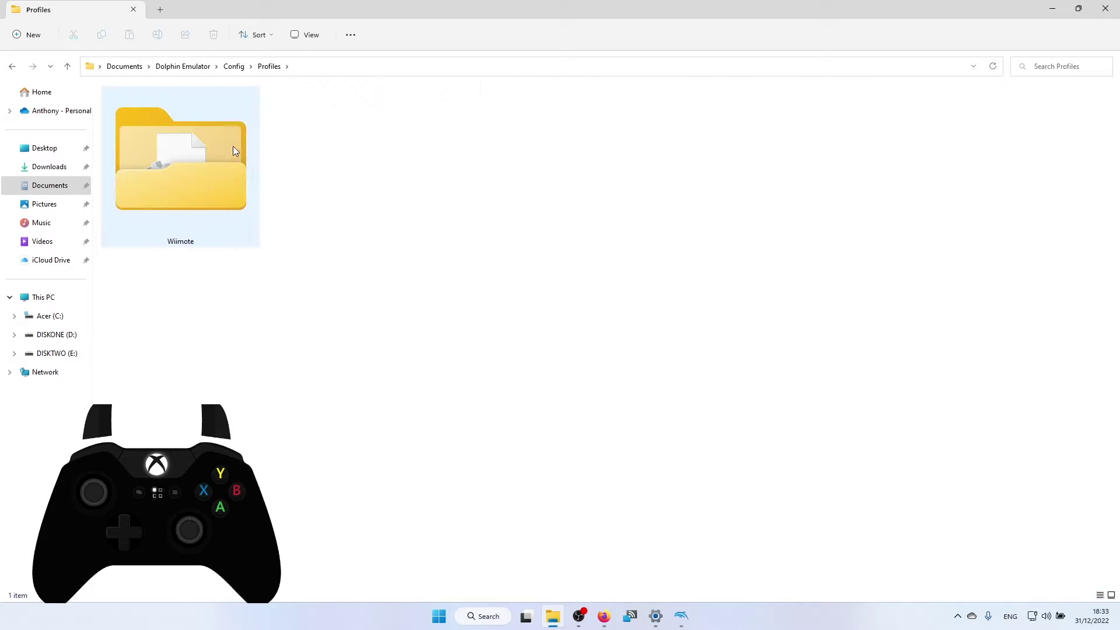
double_click(213, 158)
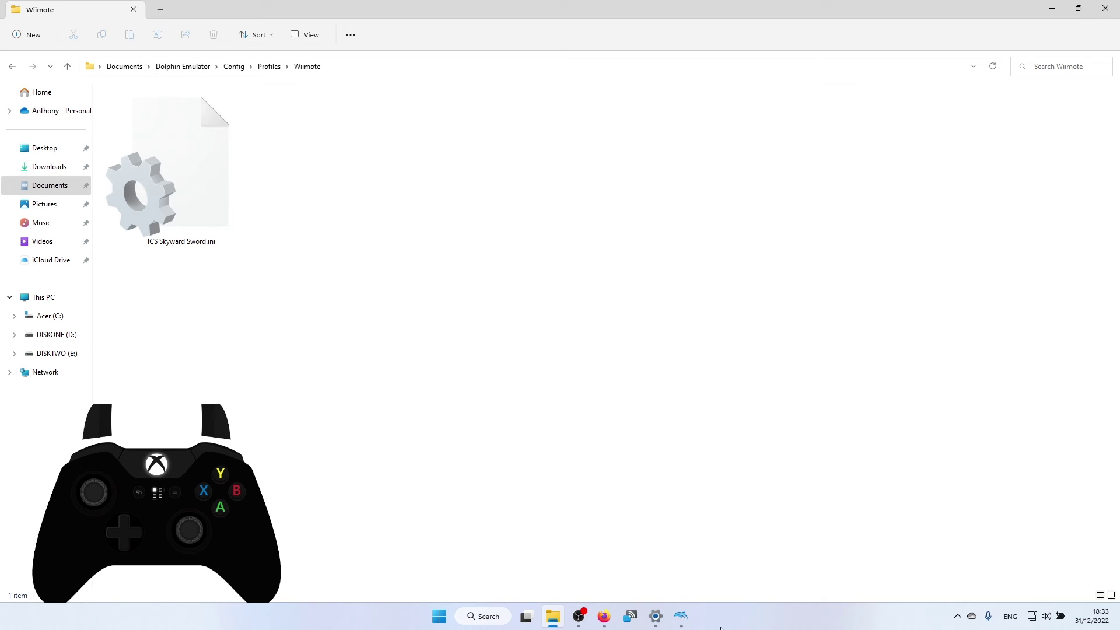
Step: Switch back to Dolphin and open the configuration of emulated Wii Remote 1 and its list of profiles
click(692, 622)
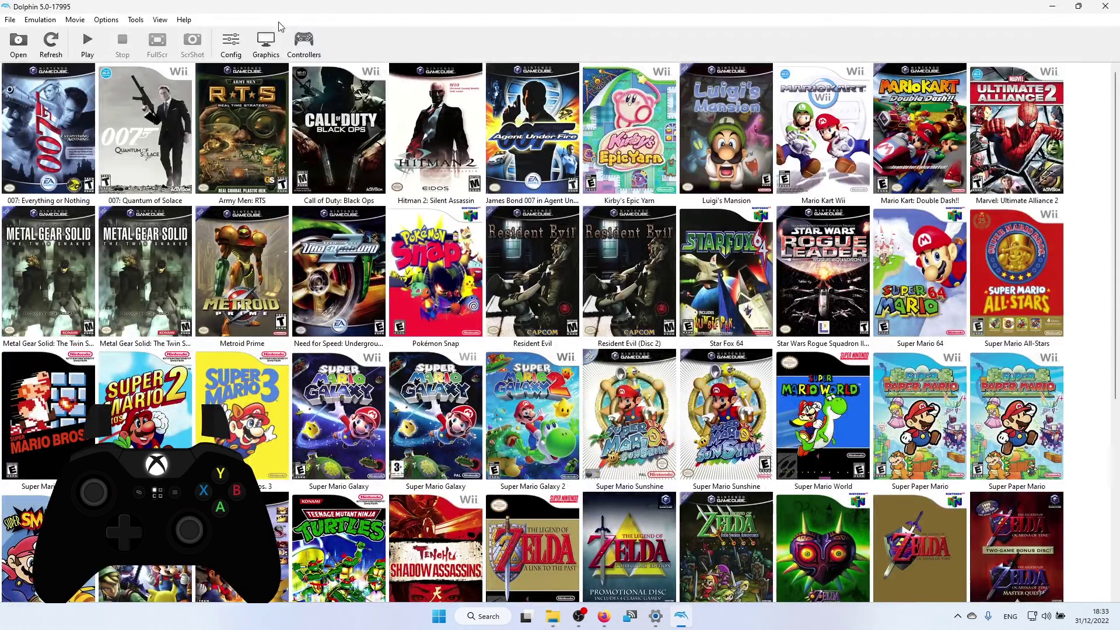
click(297, 44)
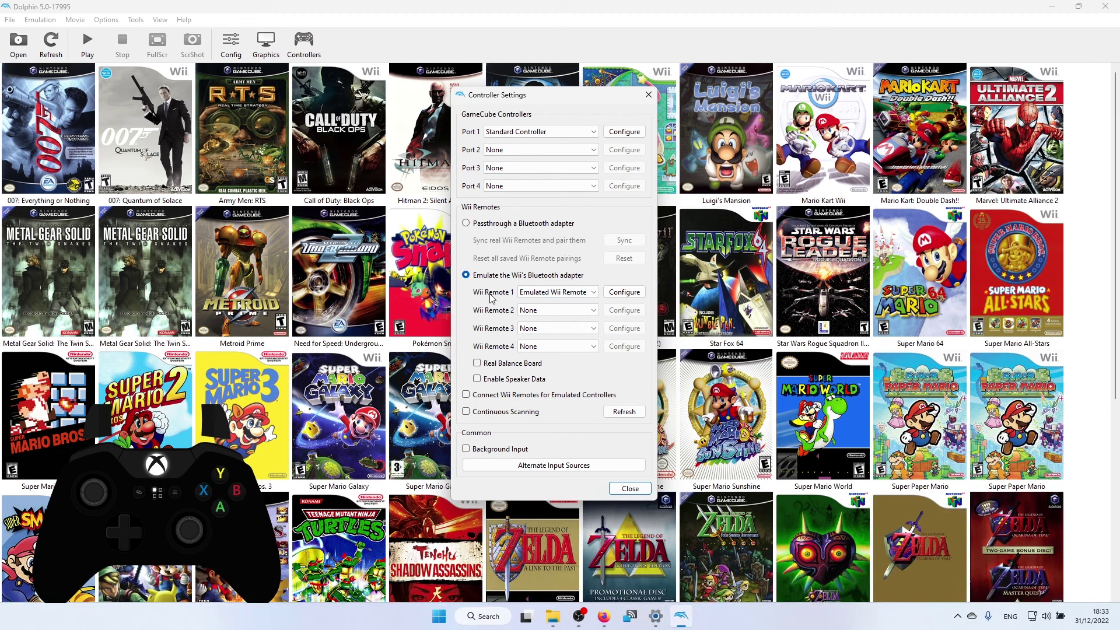
click(622, 292)
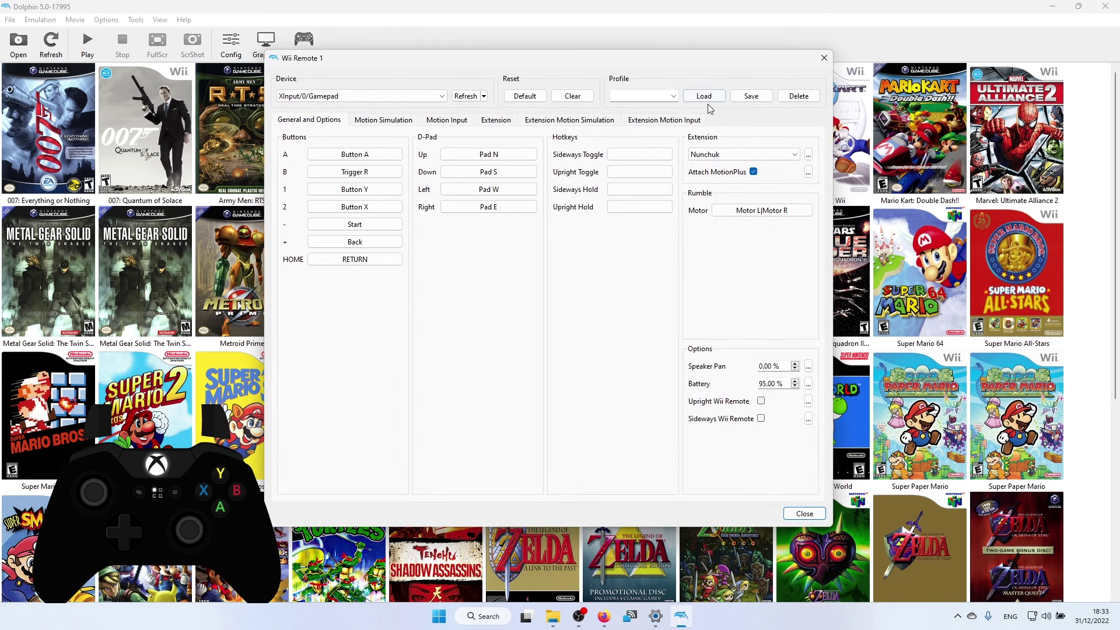
click(672, 99)
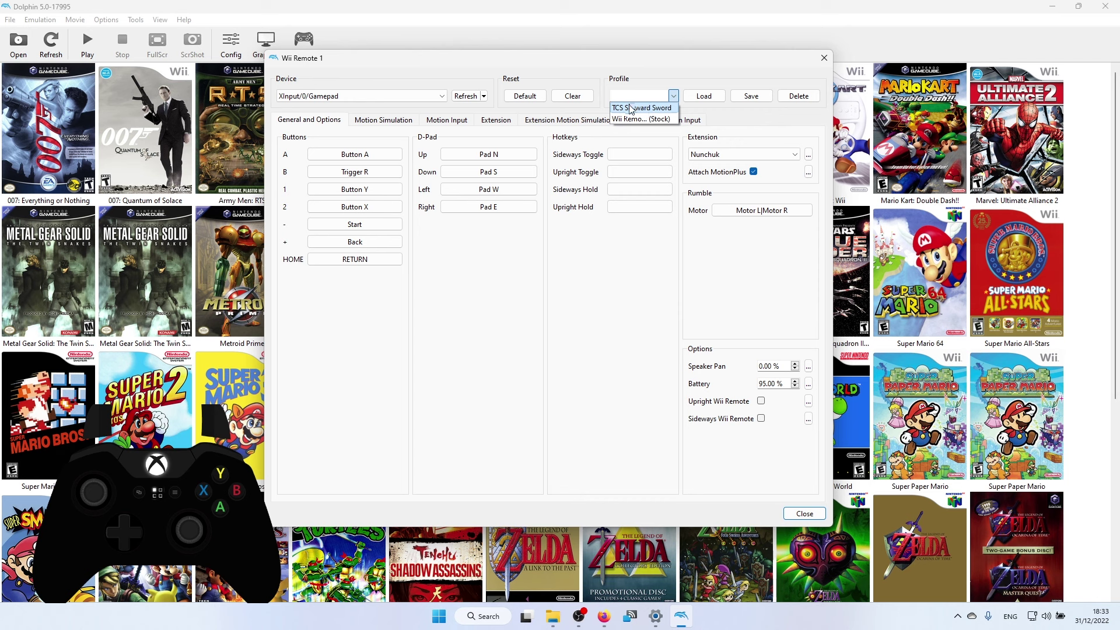
Step: Try DInput/0/Keyboard Mouse as the input device for Wii Remote 1
click(373, 96)
click(373, 97)
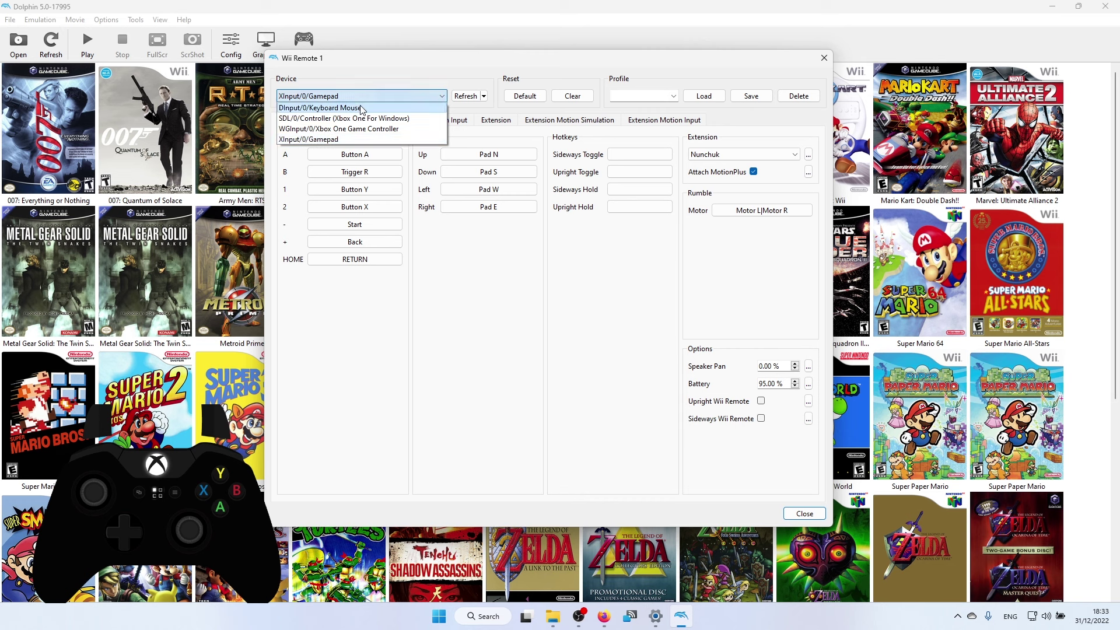
click(362, 108)
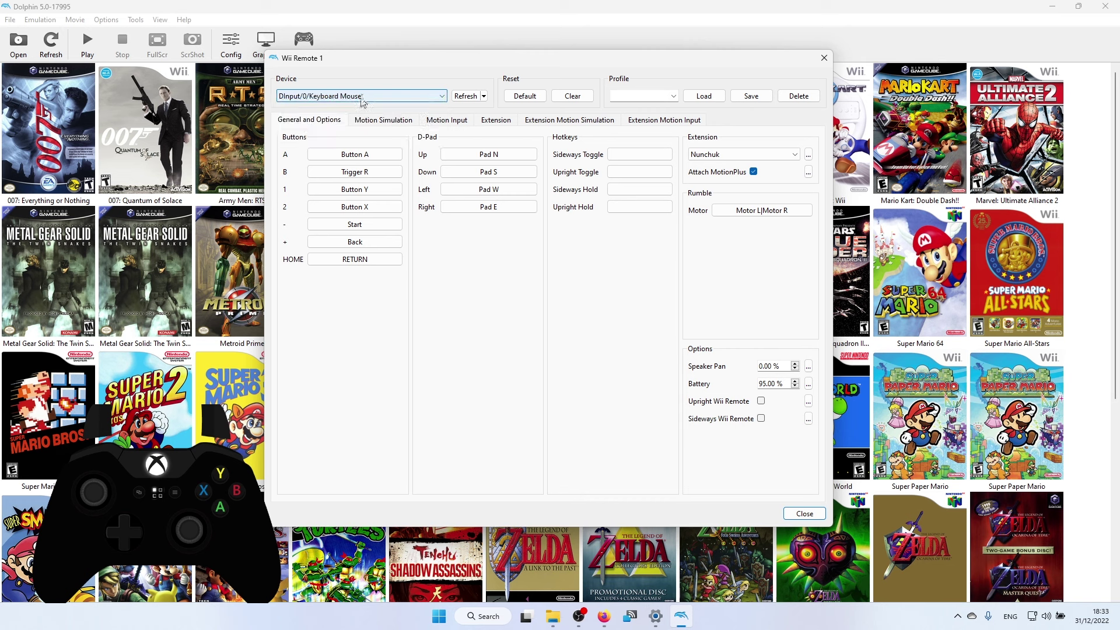
Step: Set the Wii Remote's input device to XInput/0/Gamepad and refresh the device list
click(361, 99)
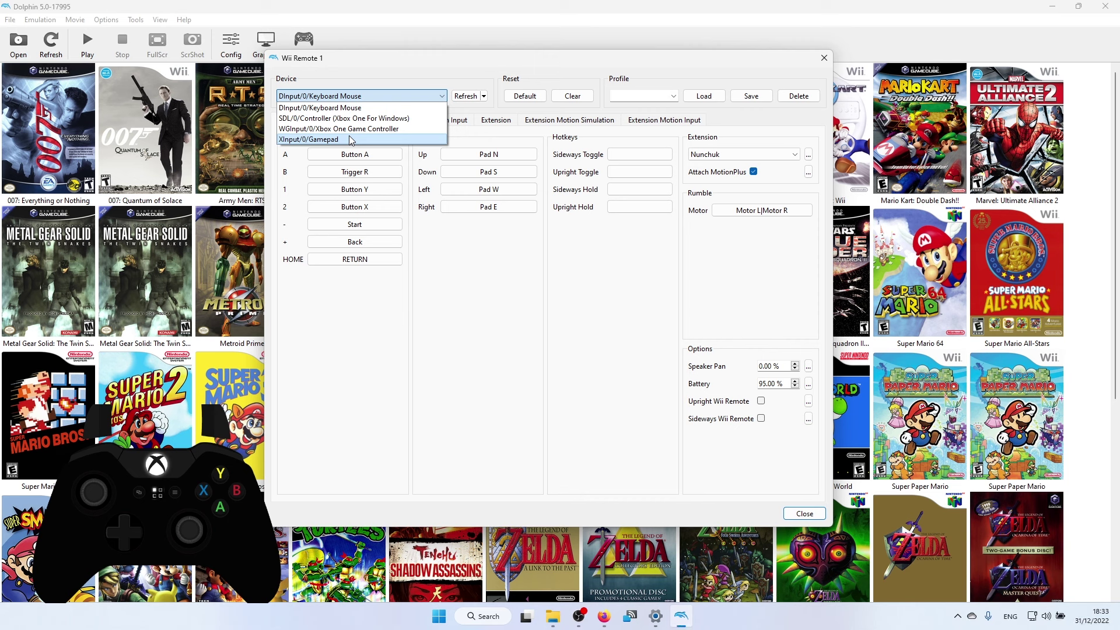
click(350, 140)
click(359, 96)
click(360, 140)
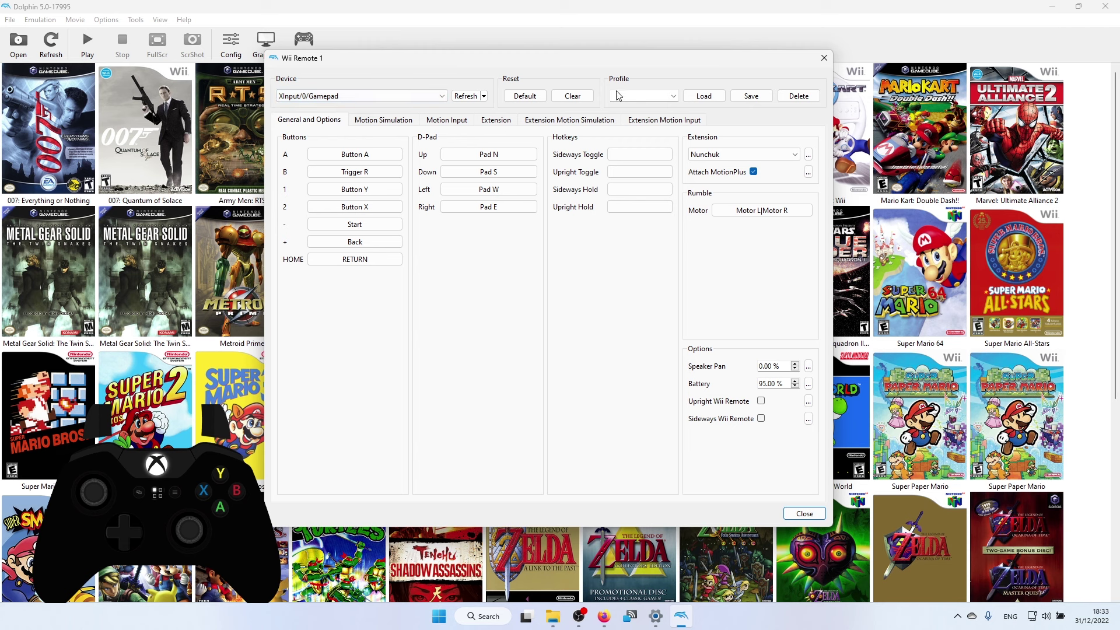
click(470, 98)
Step: Choose TCS Skyward Sword as the Wii Remote profile without loading it
click(673, 97)
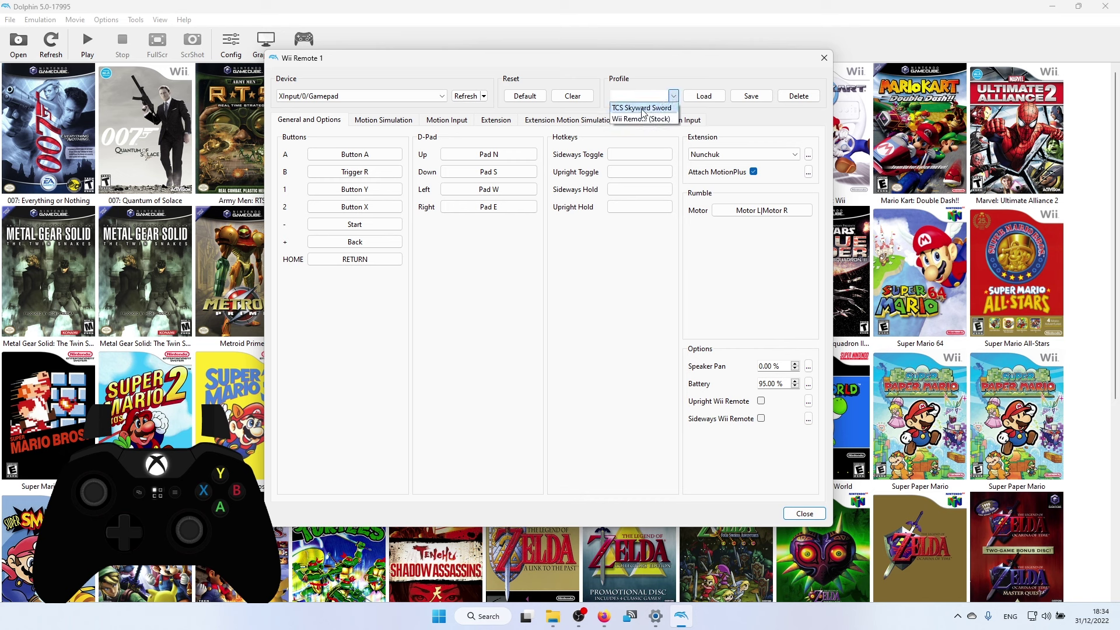
click(643, 108)
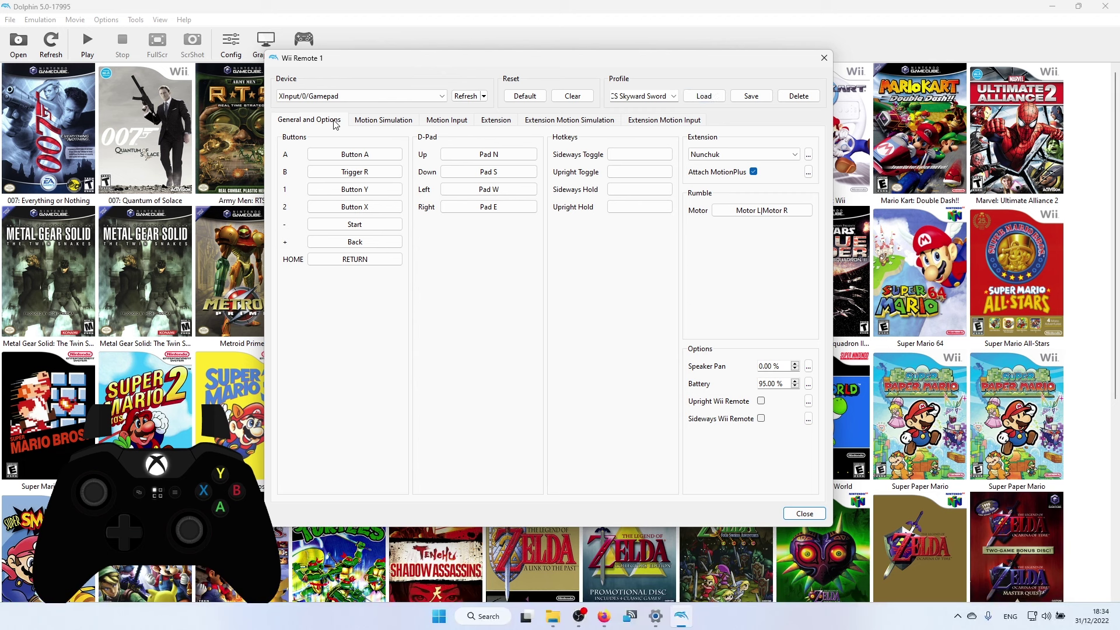
key(alt+Tab)
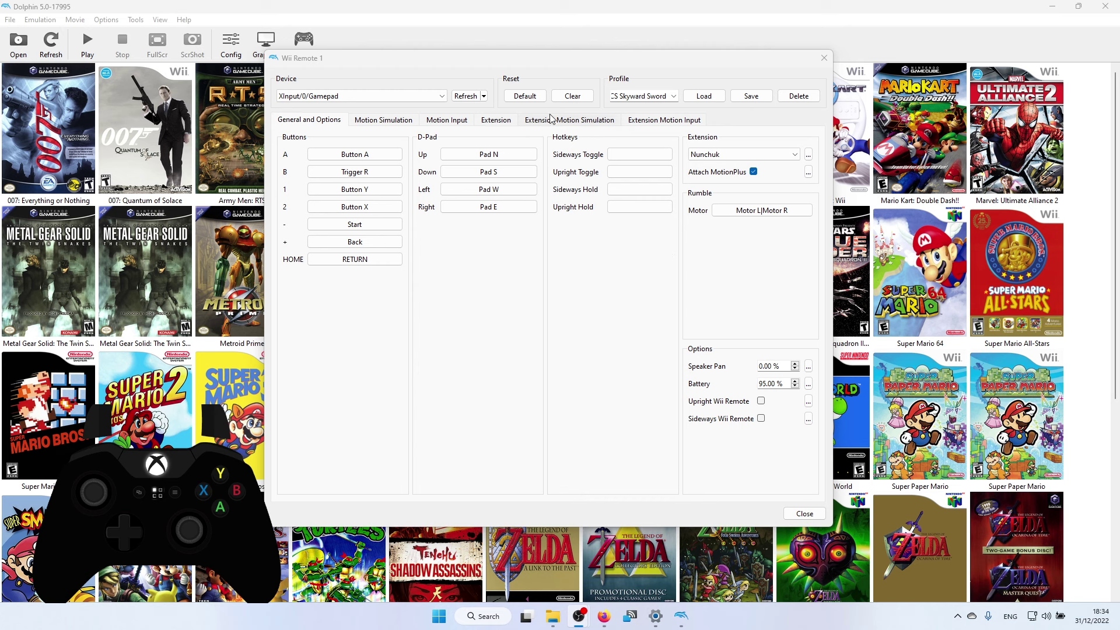
Step: Clear the bindings and map A to Button A, B to Trigger R, 1 to Button X, 2 to Button Y, - to Back, + to Start
click(571, 98)
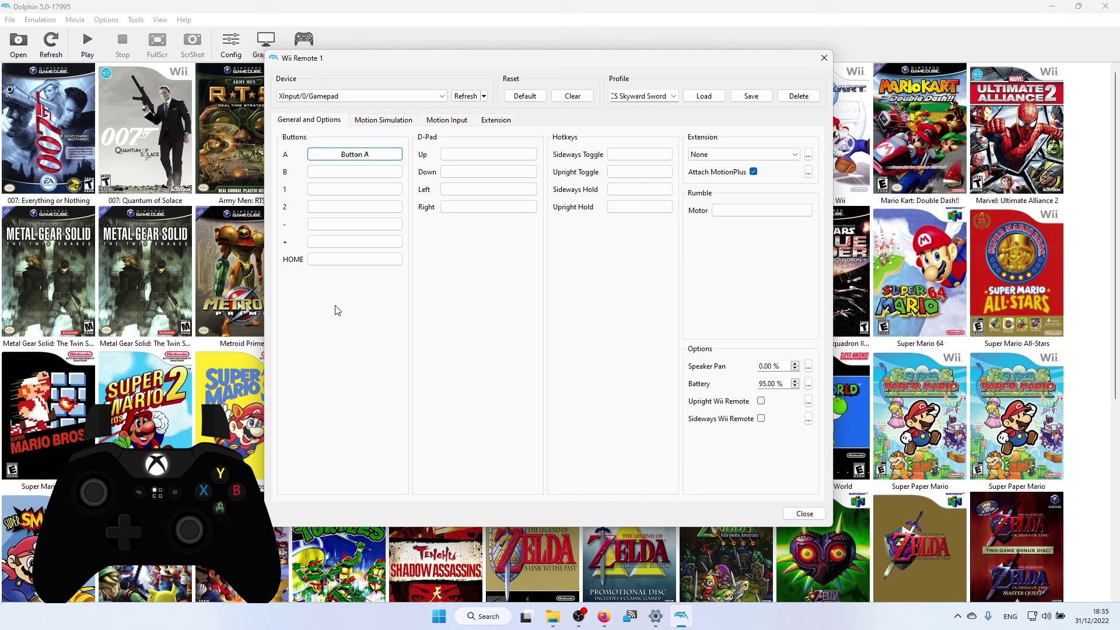
key(Tab)
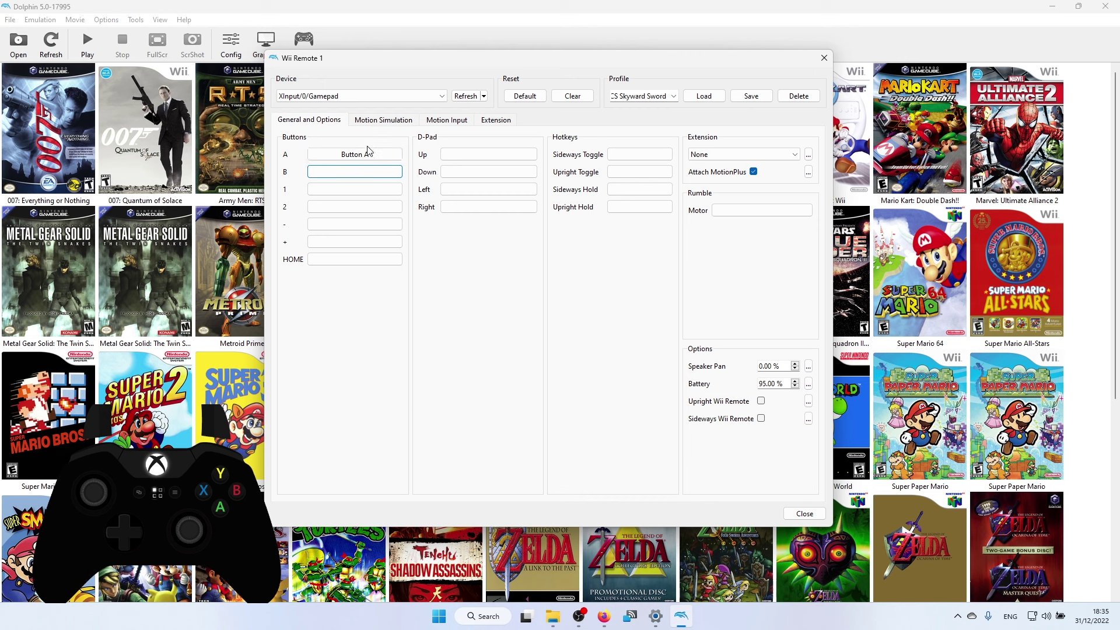
click(364, 175)
click(376, 190)
click(367, 209)
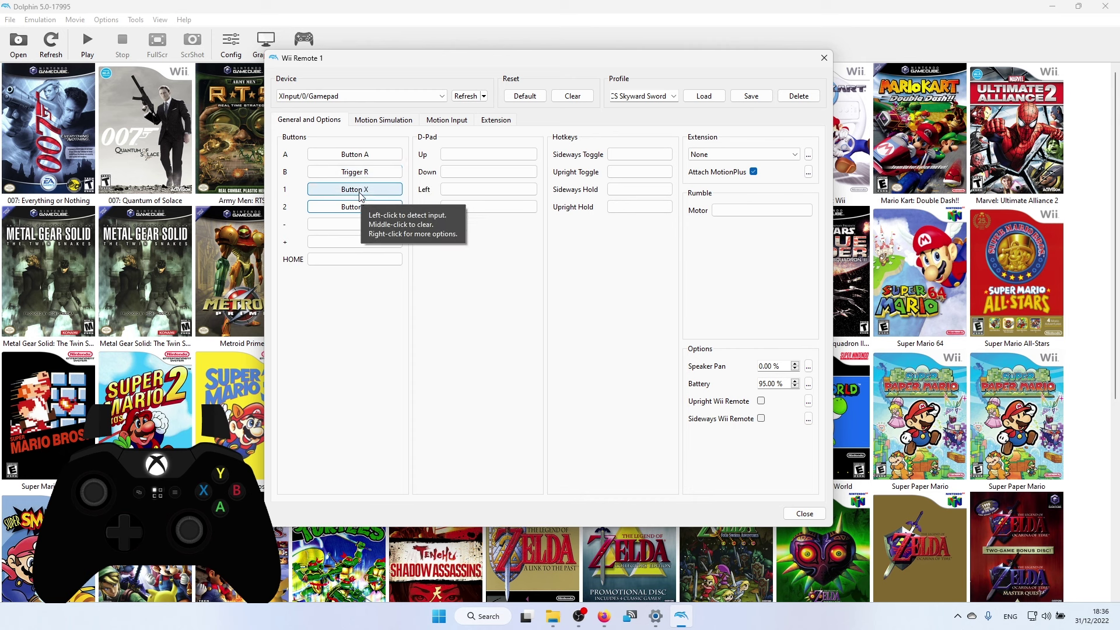
click(360, 222)
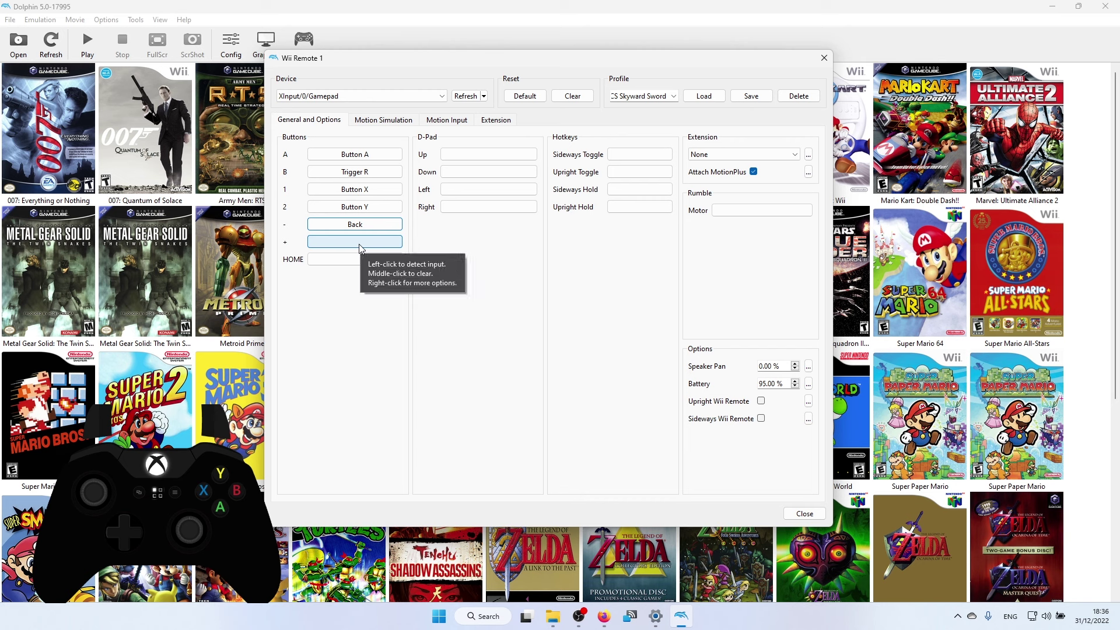
click(359, 244)
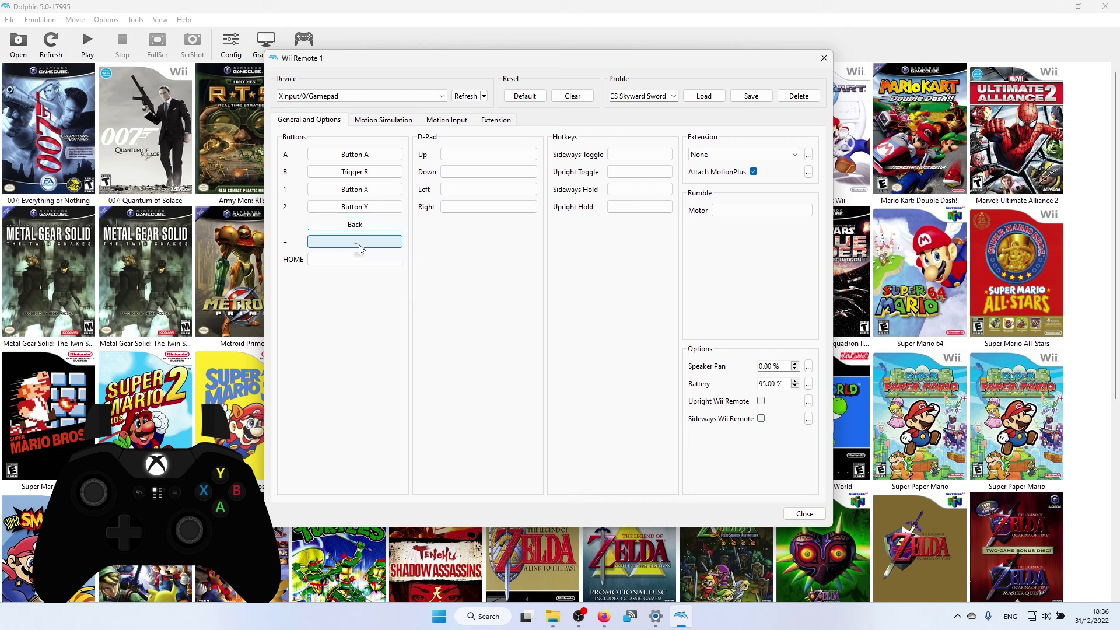
Step: Map D-Pad Up, Down, Left and Right to Pad N, S, W and E, and set the extension to Nunchuk
click(460, 155)
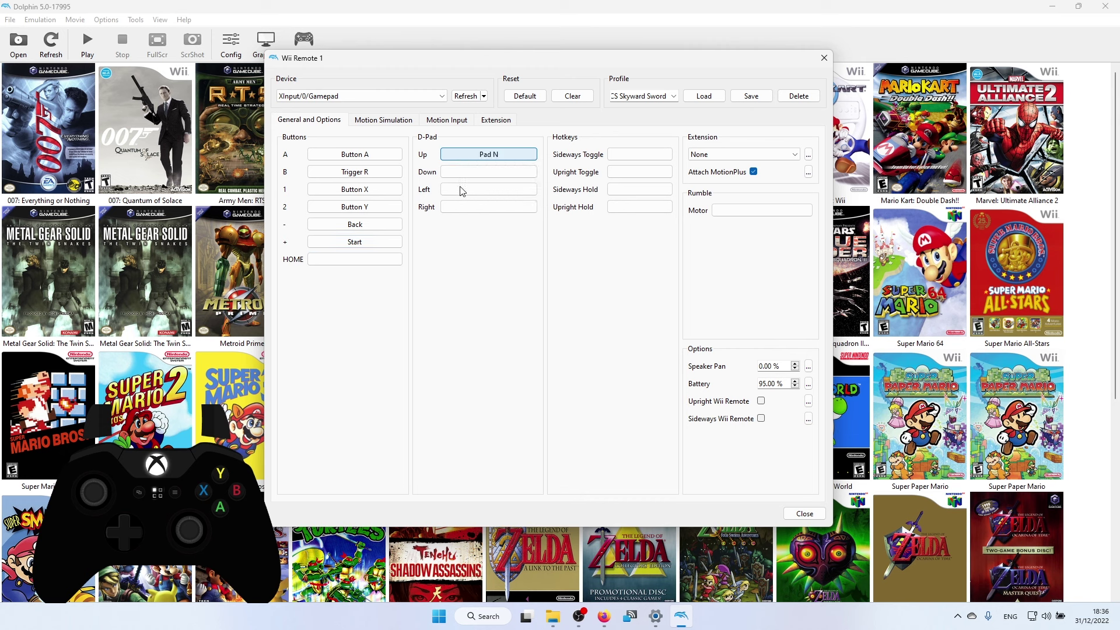
click(464, 175)
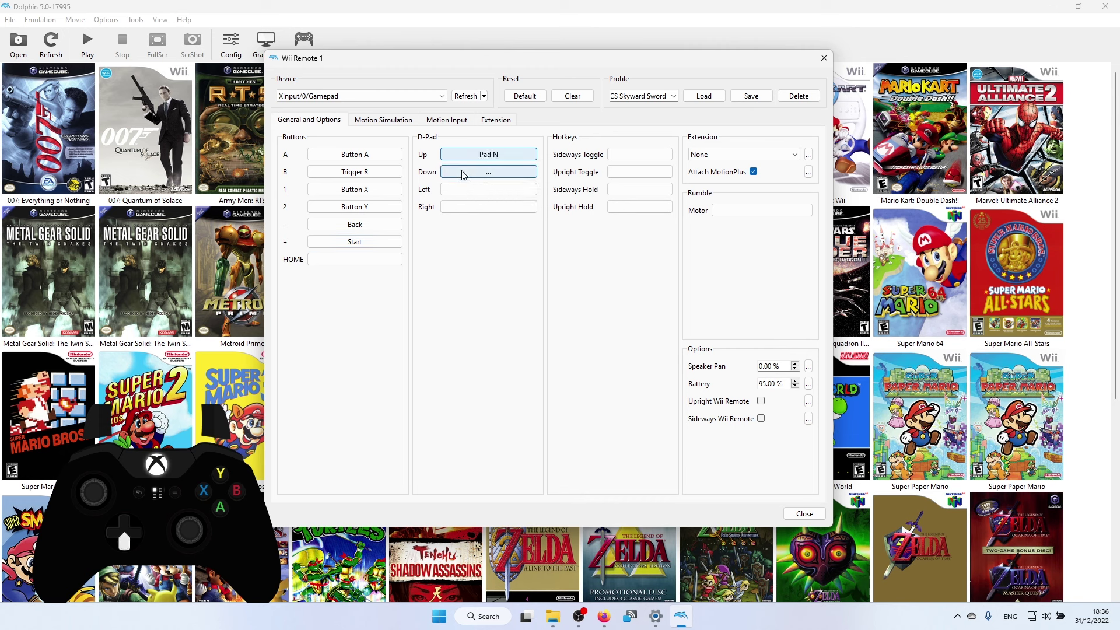
click(464, 192)
click(465, 207)
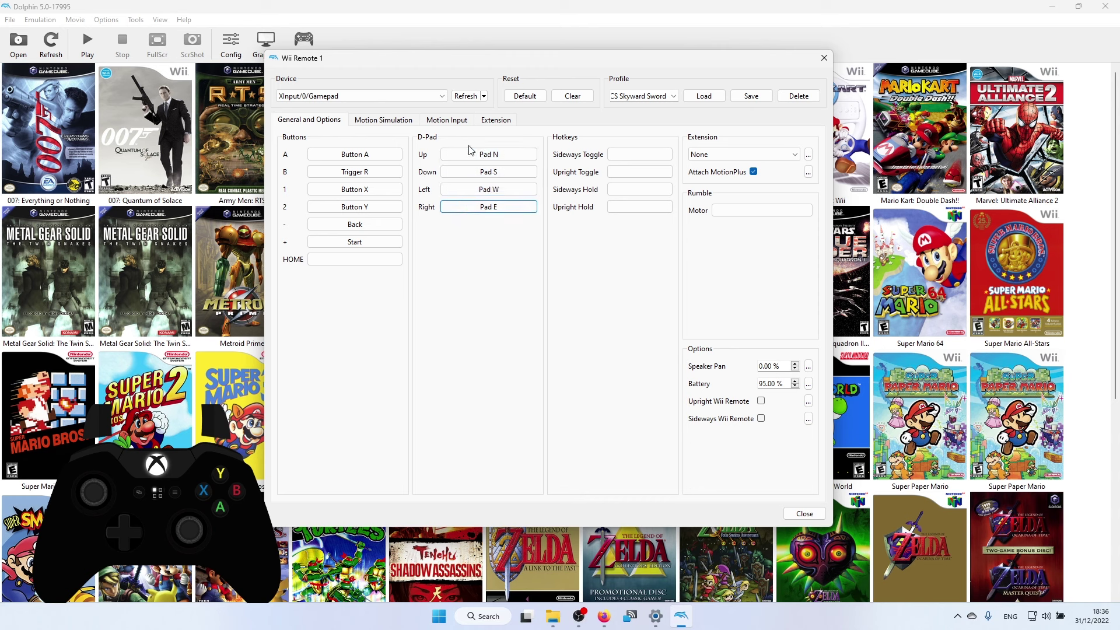
click(723, 155)
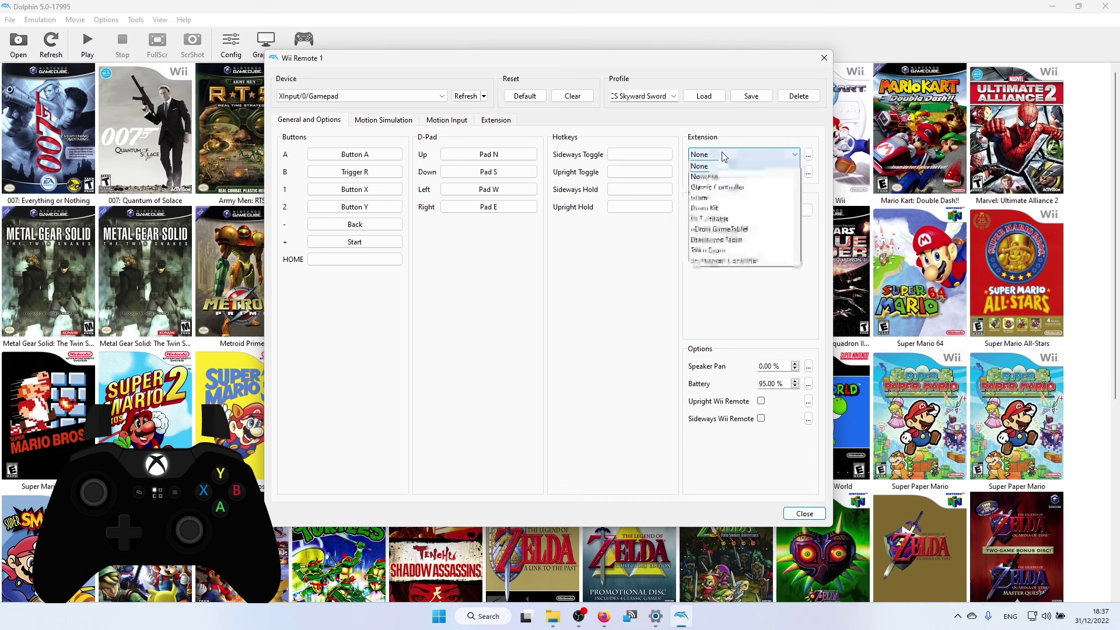
click(713, 174)
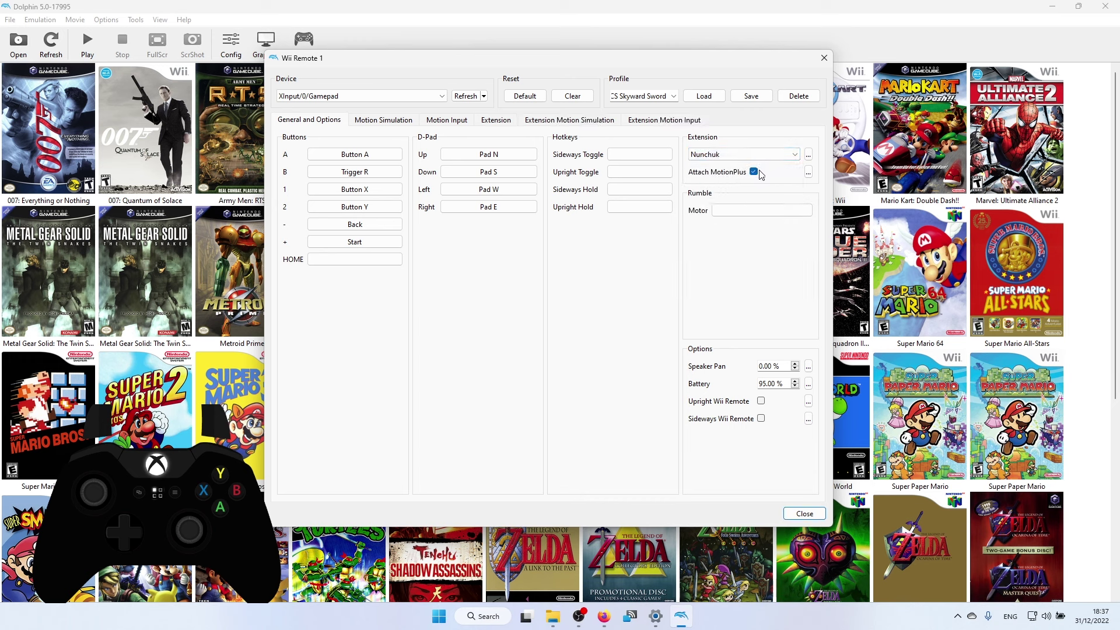
Step: Assign the rumble motor output to Motor L or Motor R combined with the Or operator, and test it
click(723, 212)
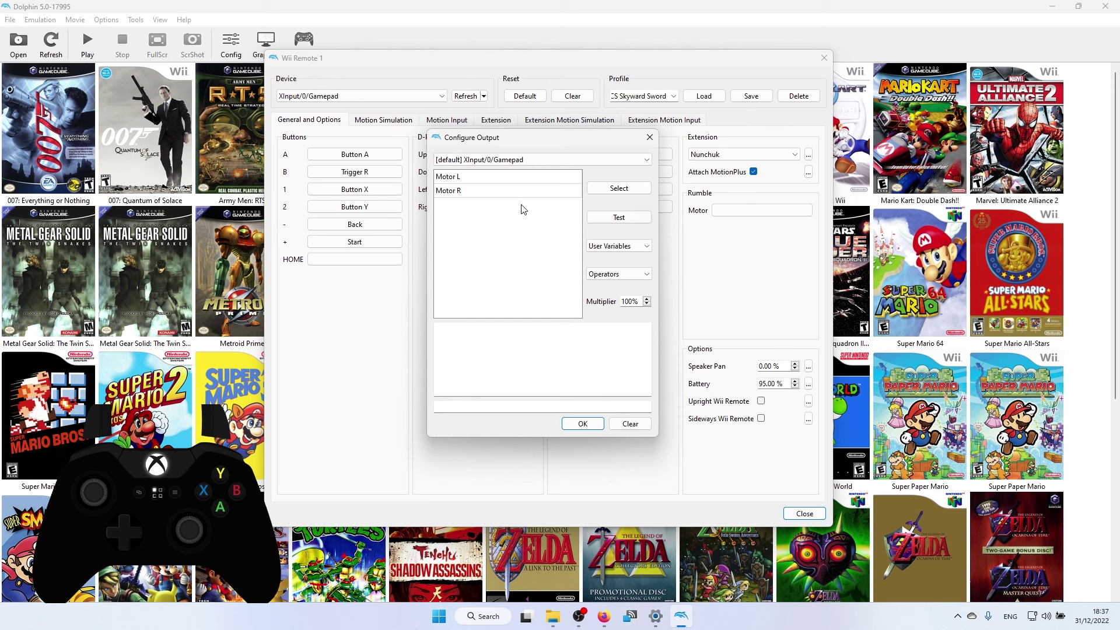
click(512, 181)
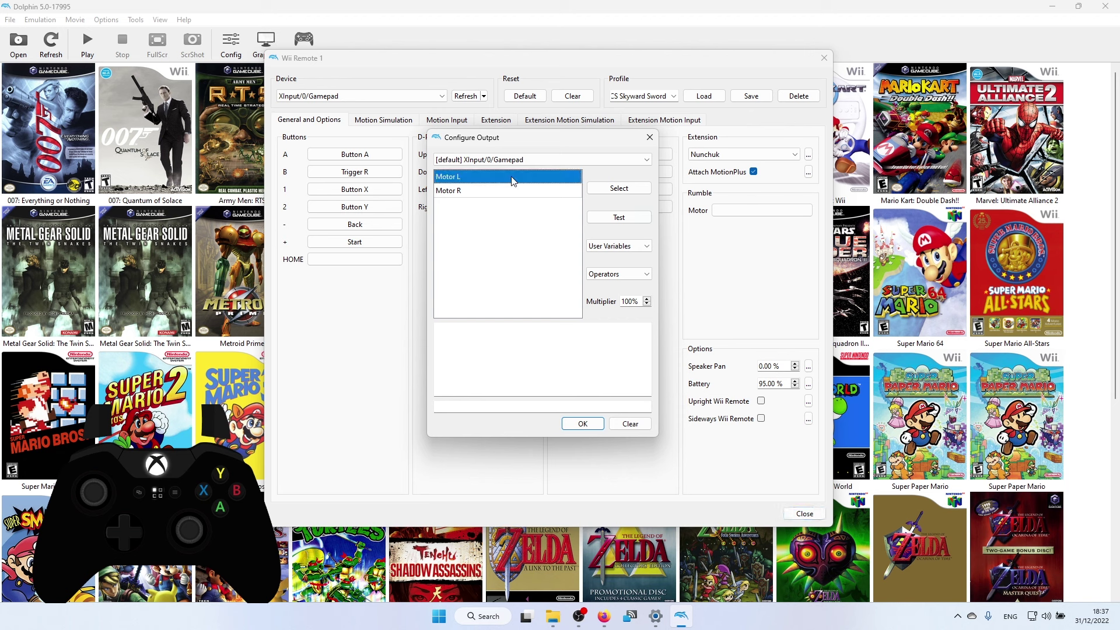
click(639, 193)
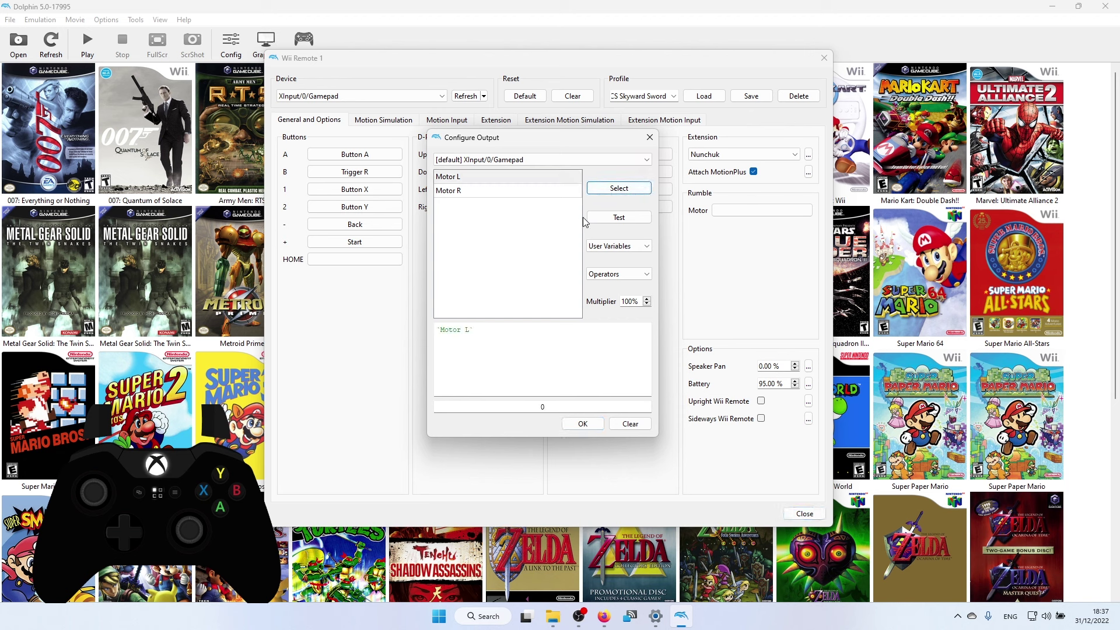
click(614, 275)
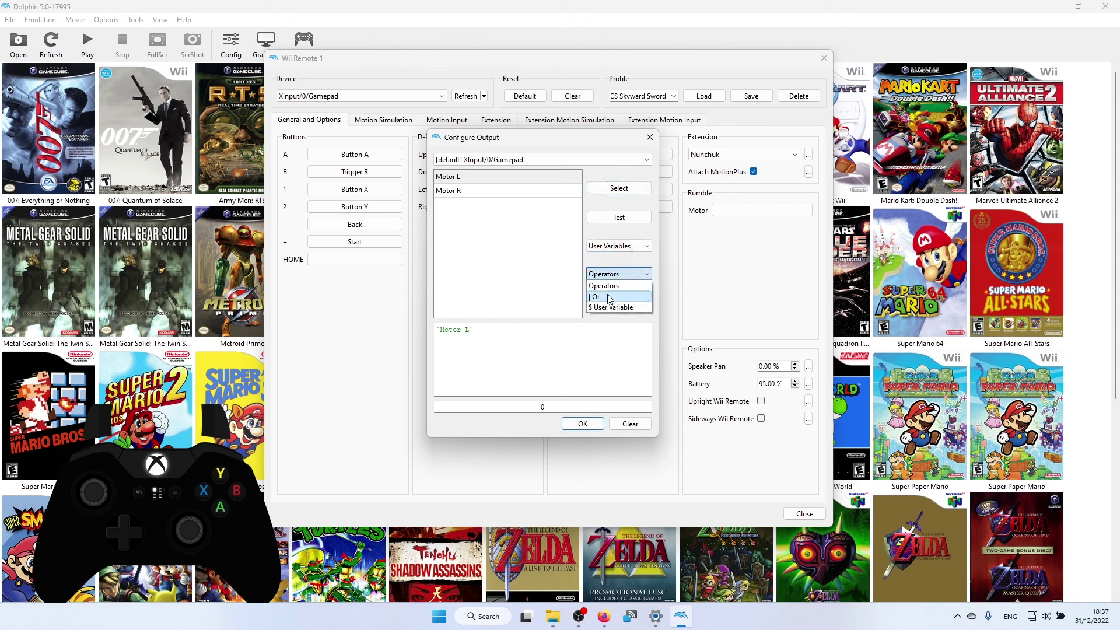
click(608, 294)
click(516, 193)
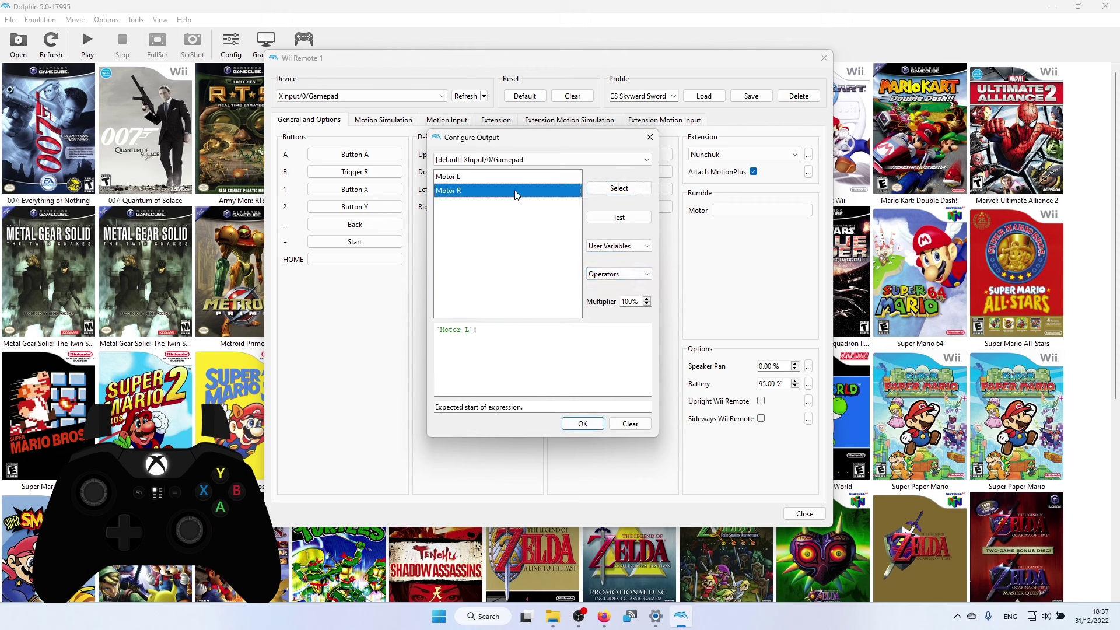
click(638, 193)
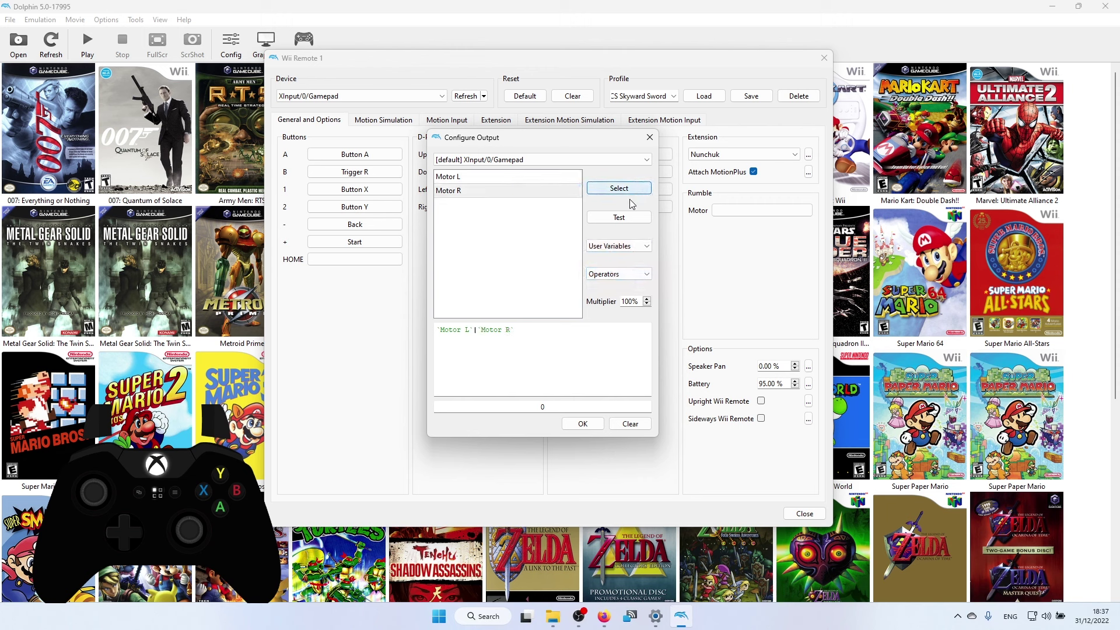
click(625, 221)
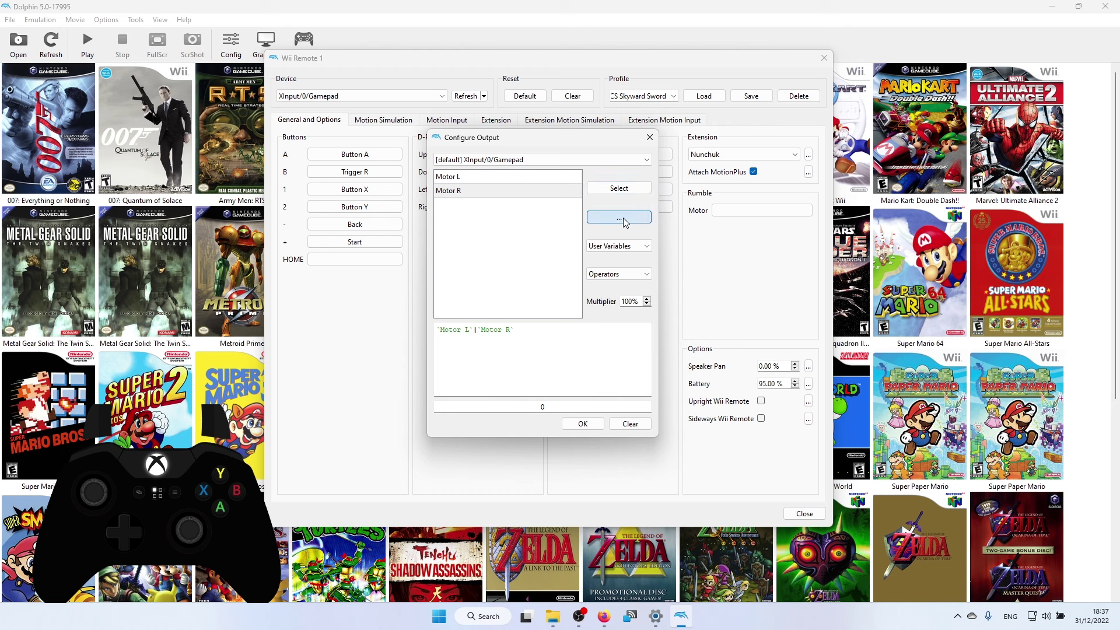
click(582, 424)
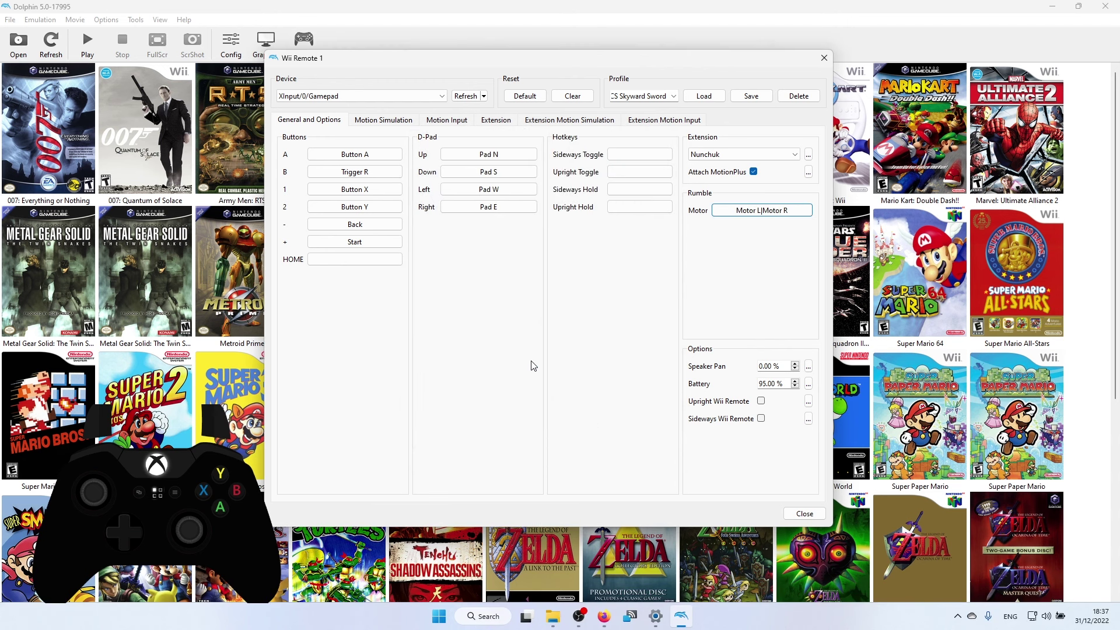
Step: Map the motion simulation's Shake X, Y and Z axes all to Shoulder R
click(384, 121)
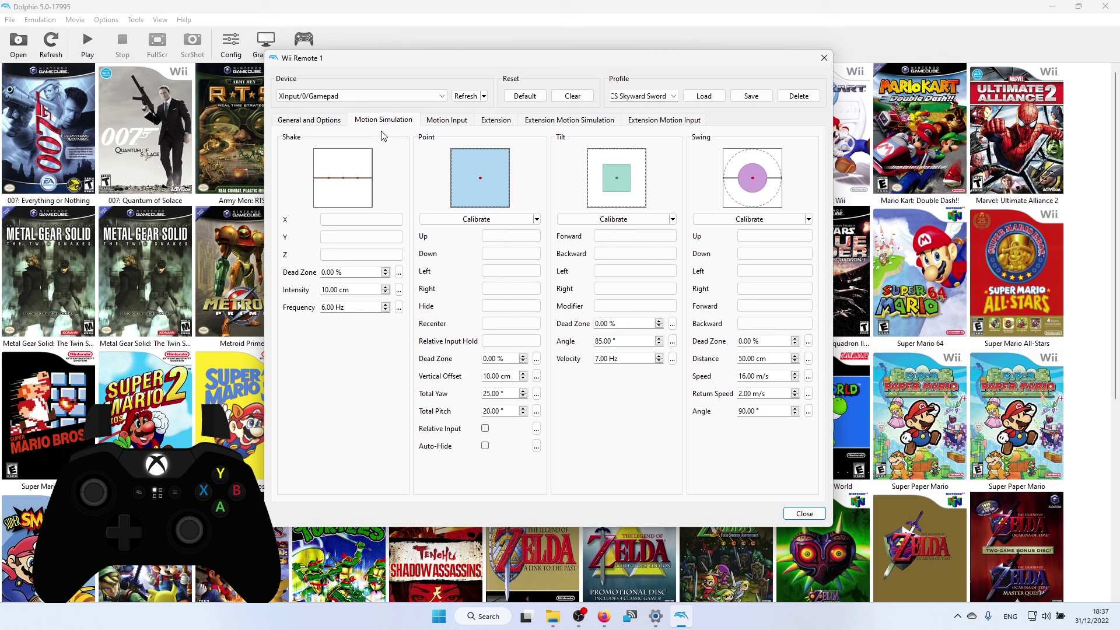
click(351, 222)
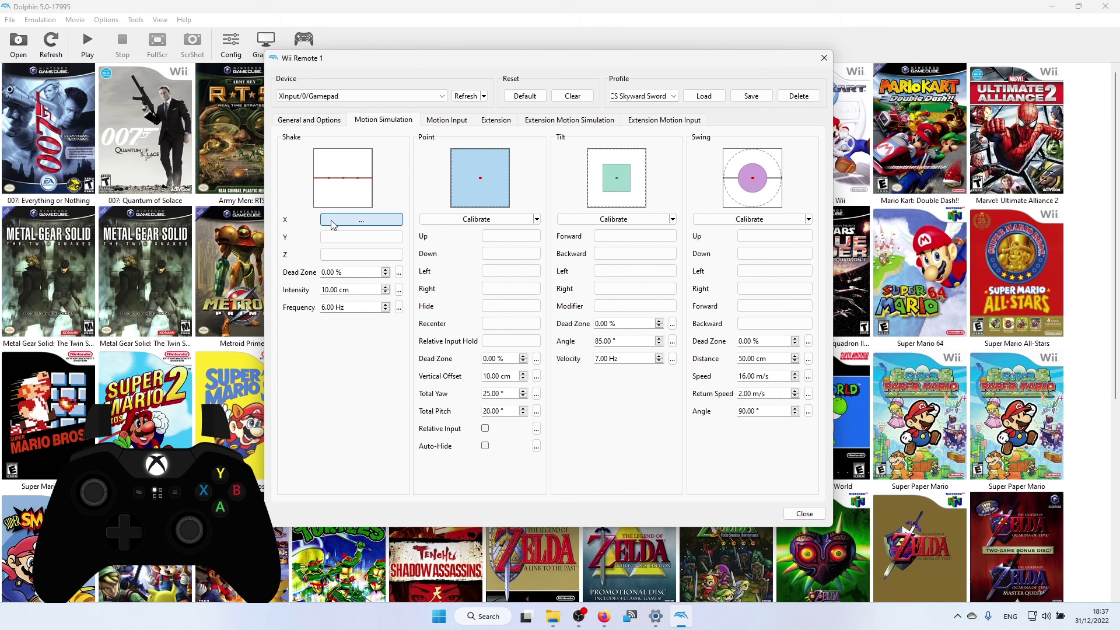
click(345, 239)
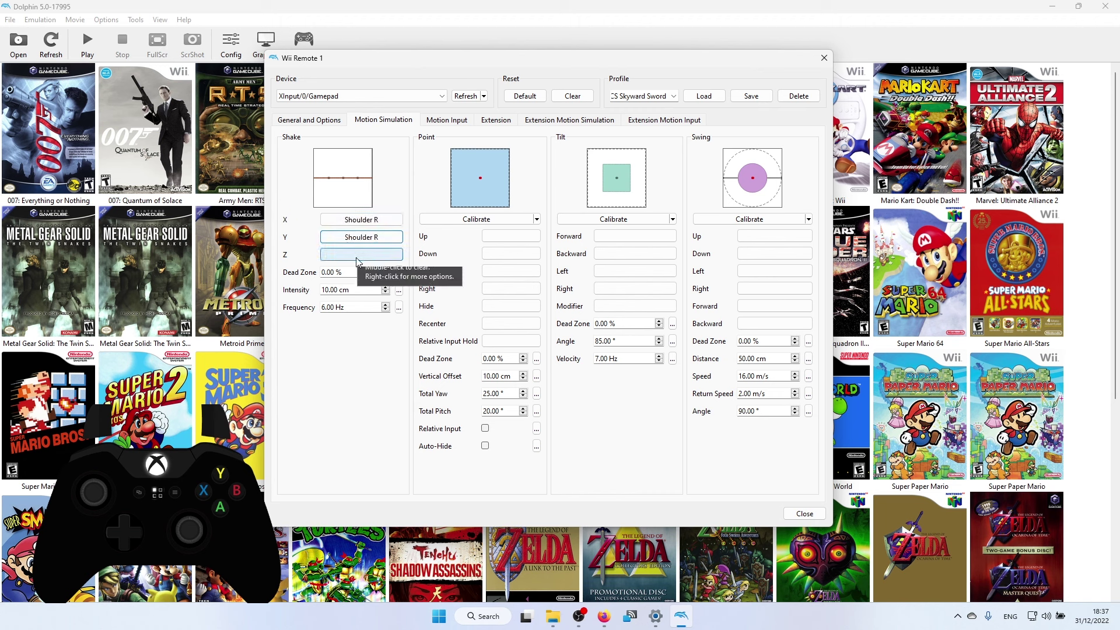
click(359, 257)
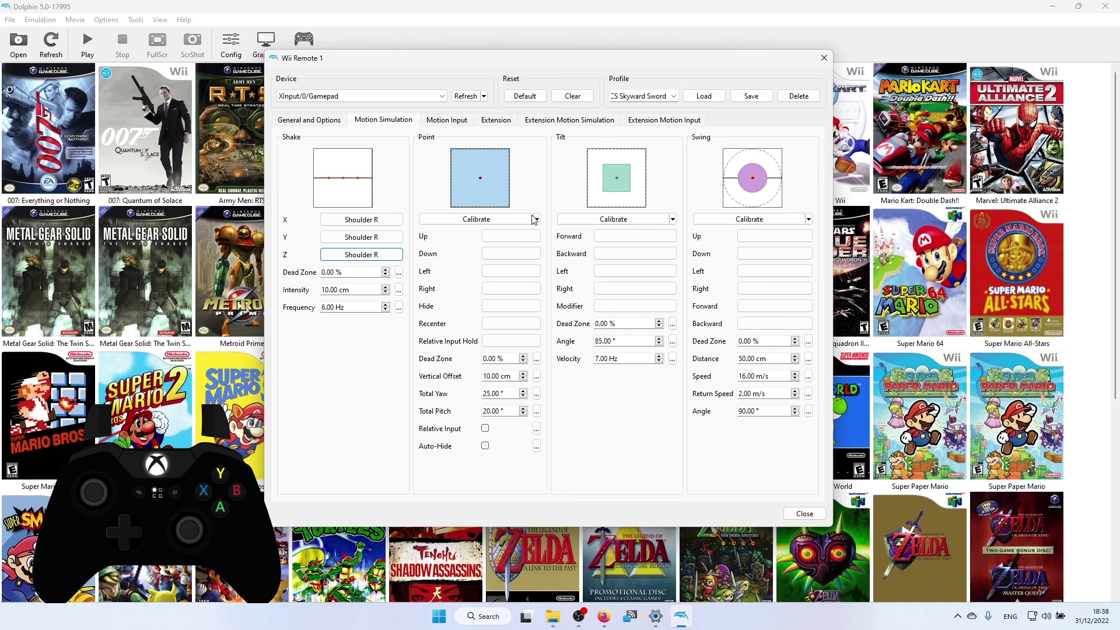
Step: Map Point Up, Down, Left and Right to Right Y+, Right Y-, Right X- and Right X+, with an 11% dead zone
click(499, 239)
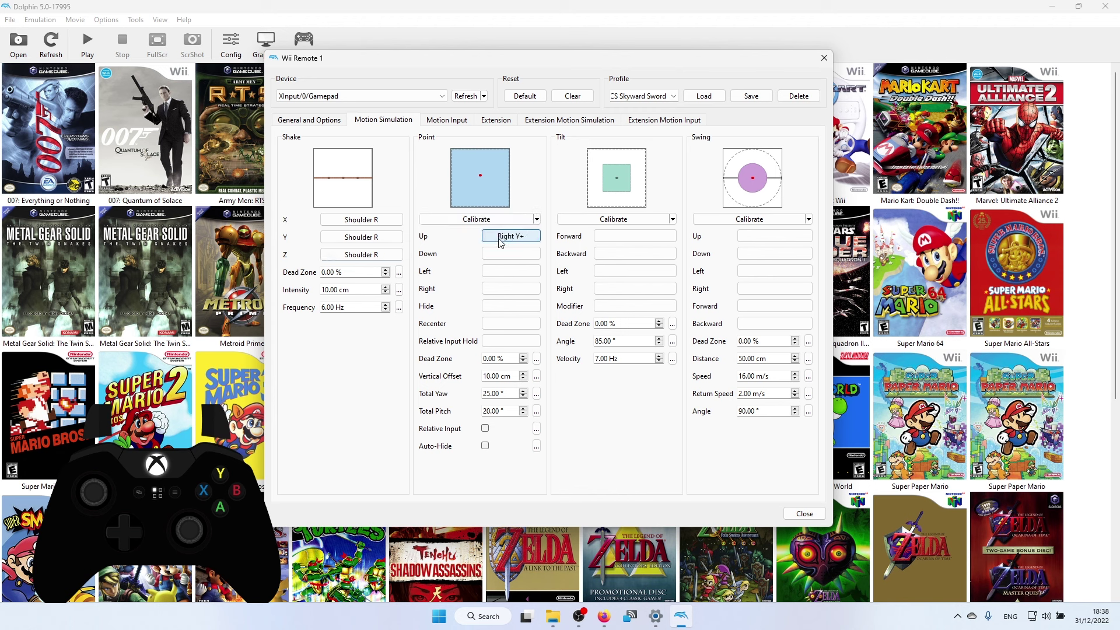
click(501, 254)
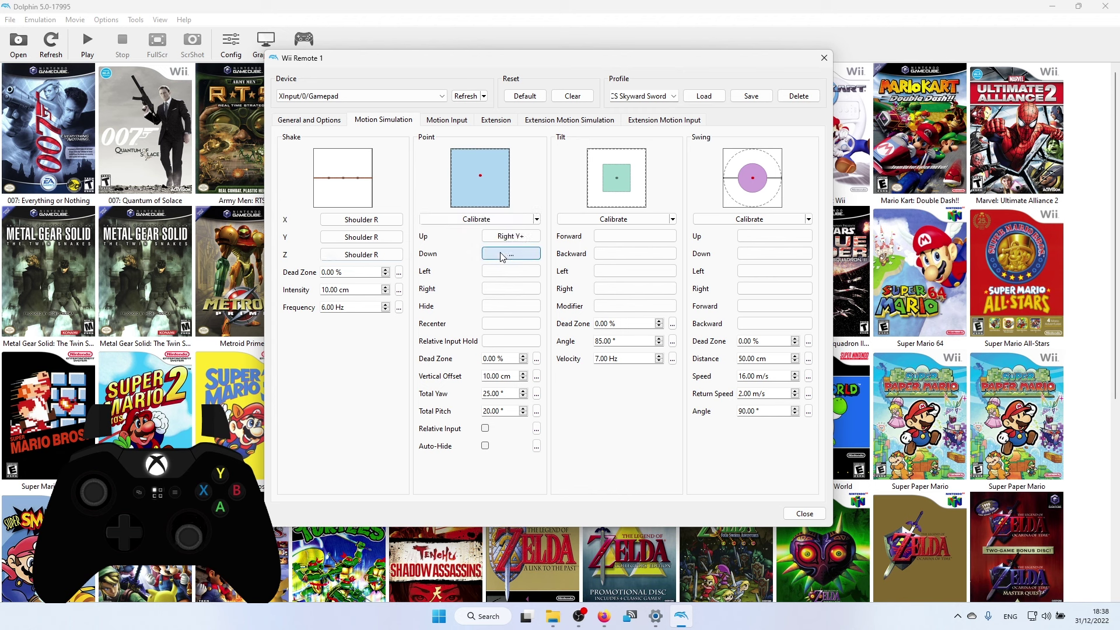
click(506, 278)
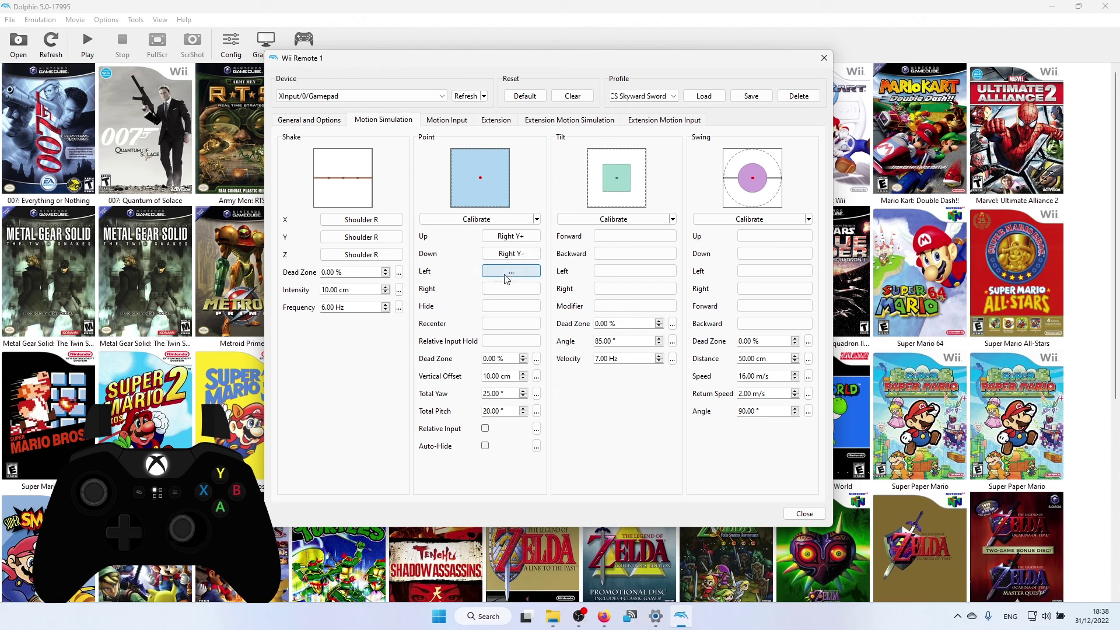
click(508, 290)
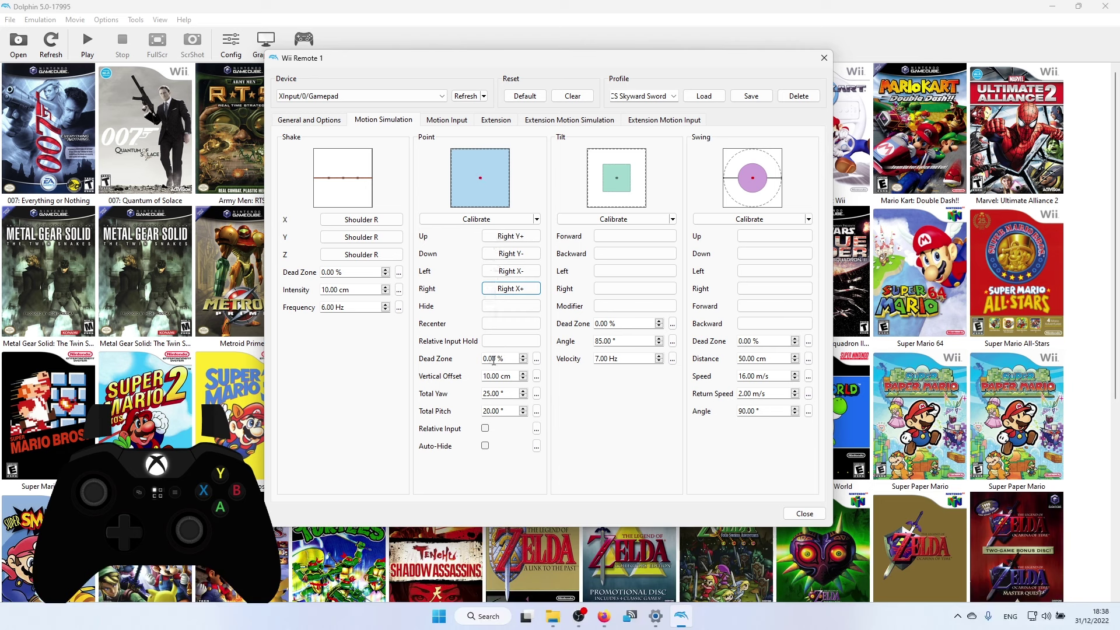
scroll(496, 359, up, 1)
scroll(496, 359, up, 2)
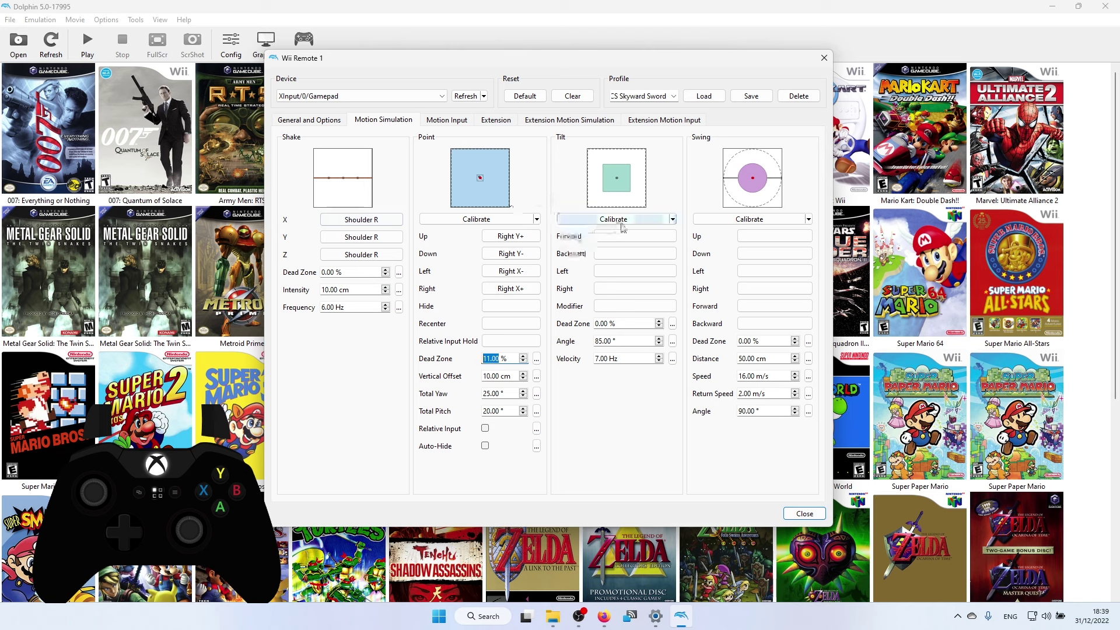
Step: Map Tilt Left and Right to Left X- and Left X+, Forward to Pad N, and Backward to Pad E
click(629, 272)
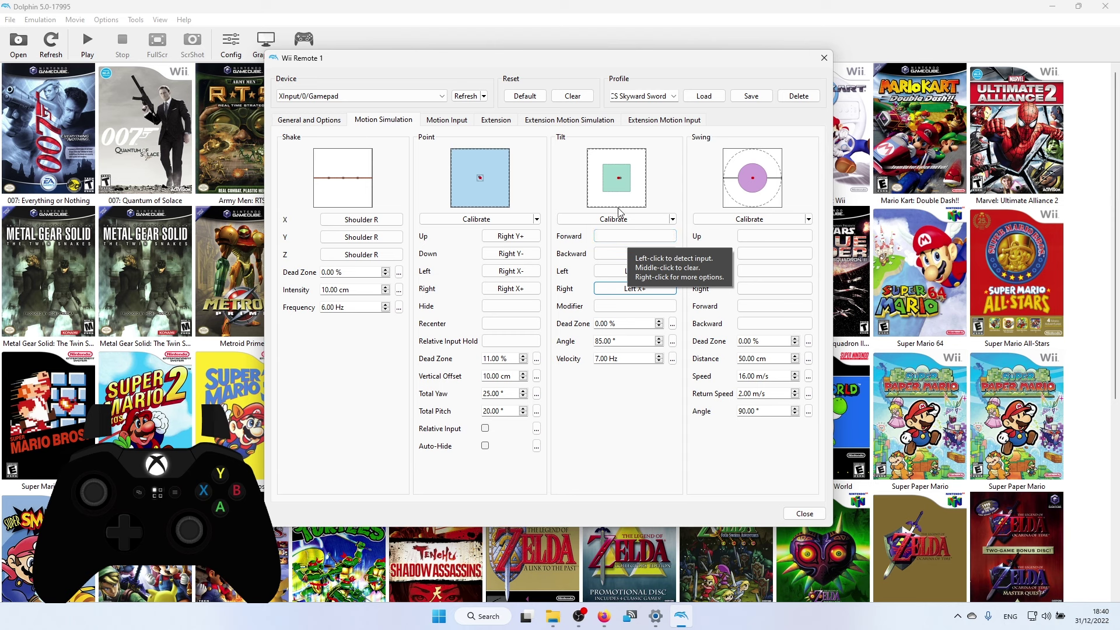
click(616, 244)
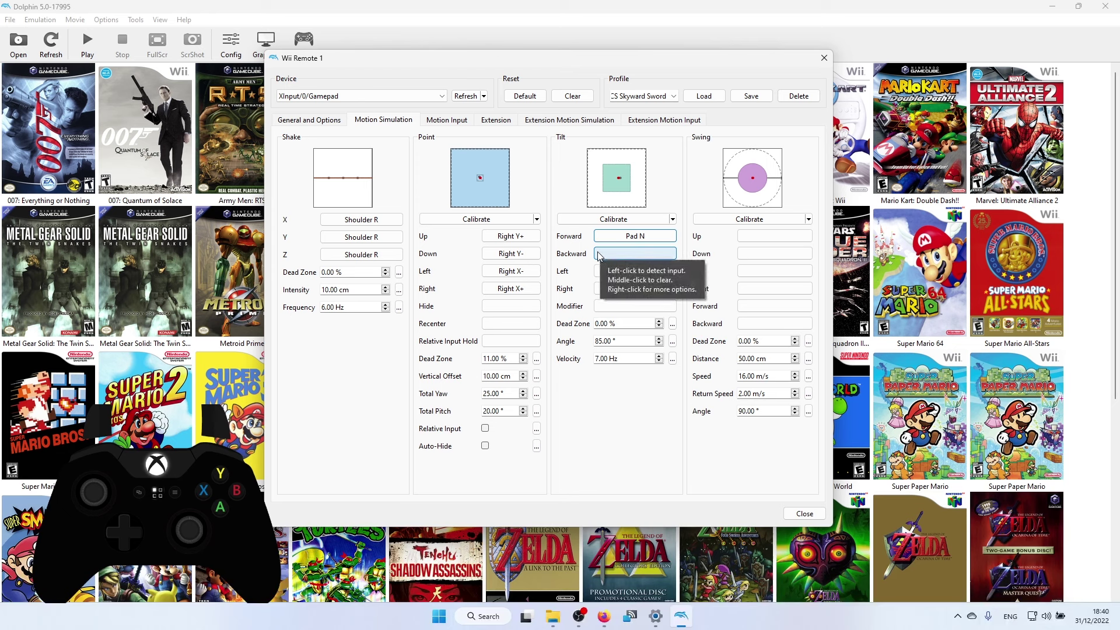
click(634, 259)
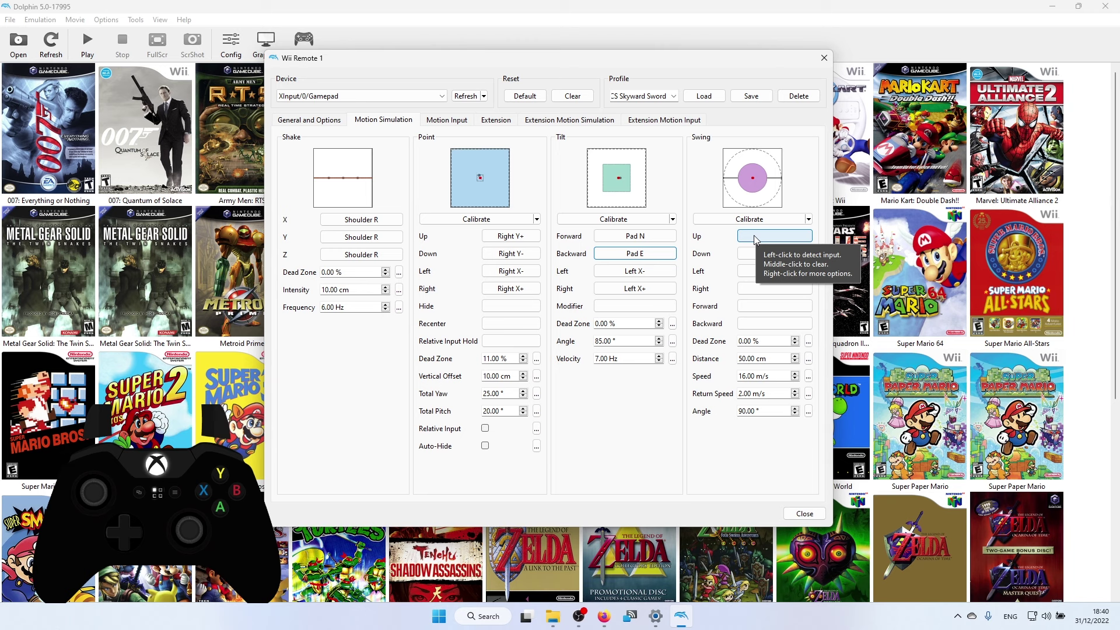
Step: Map Swing Up, Down, Left and Right to Right Y+, Right Y-, Right X- and Right X+, and Forward to Thumb R
click(755, 241)
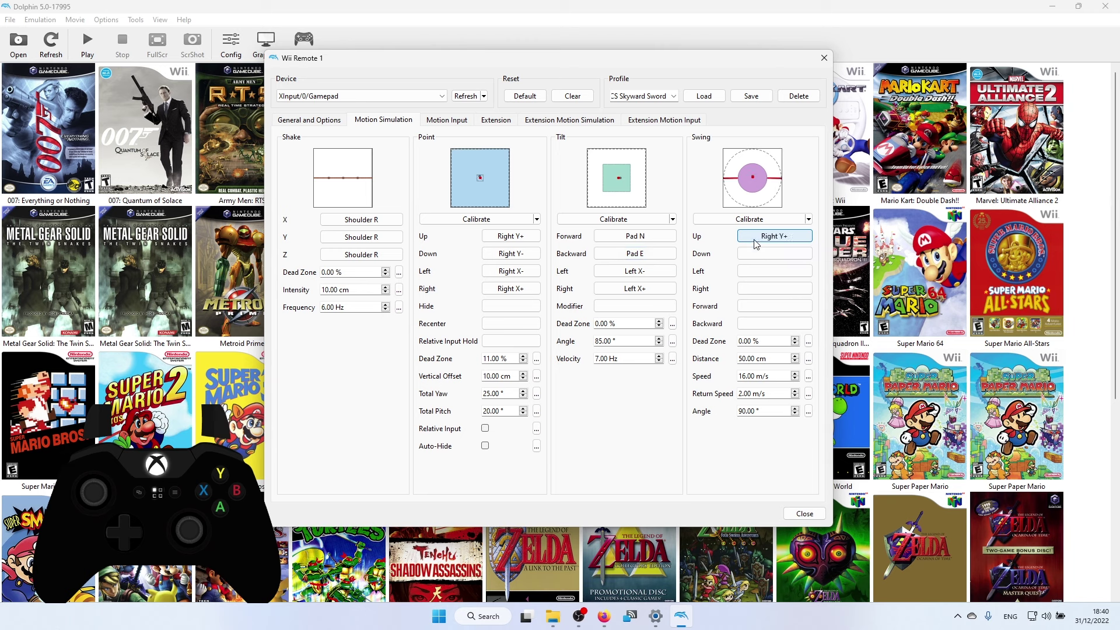
click(757, 252)
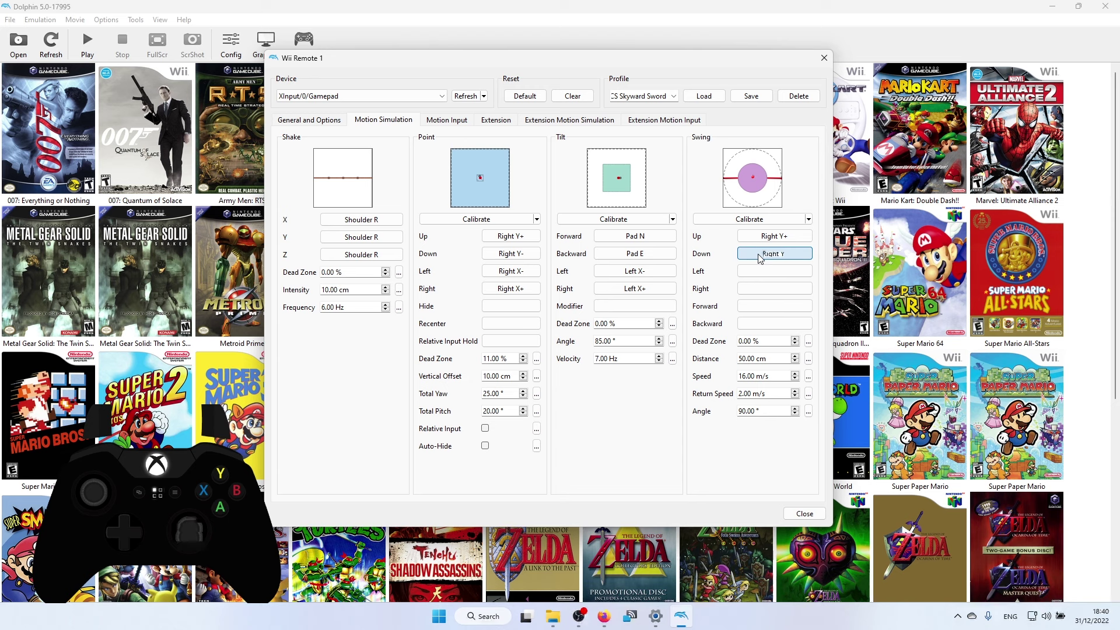
click(761, 275)
click(768, 290)
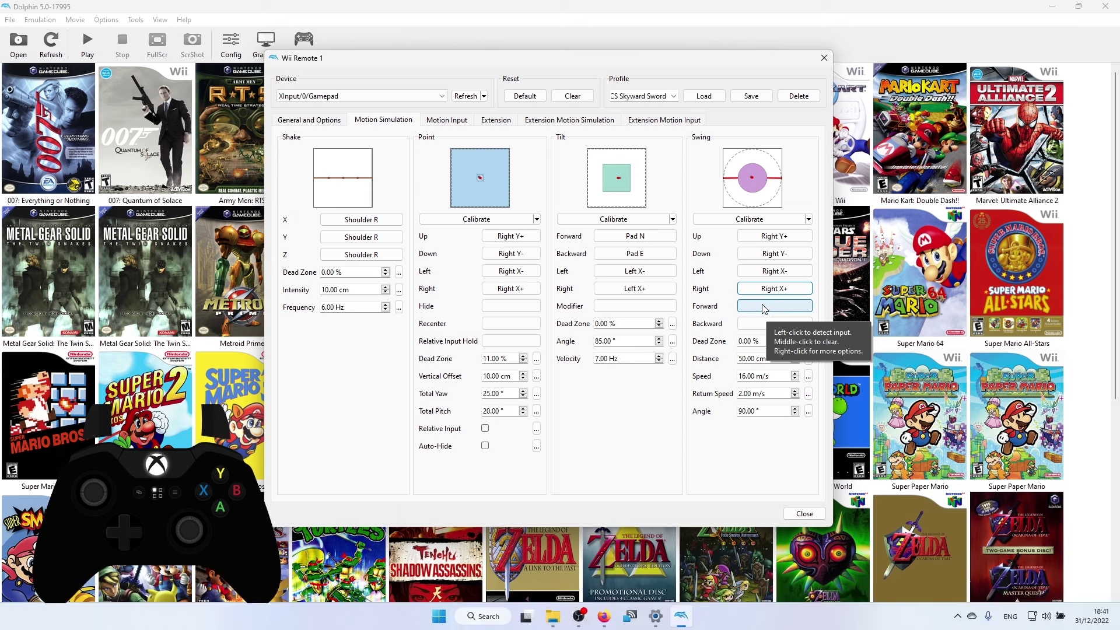
click(775, 309)
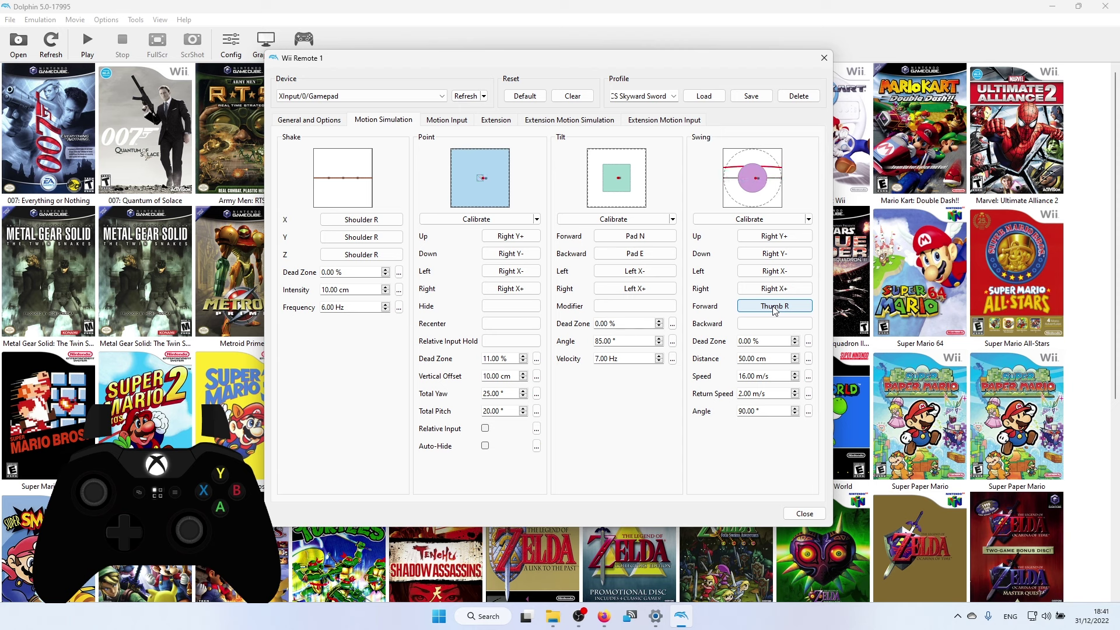
Step: Map the Nunchuk stick's Up to Left Y+ and Down to Left Y-, and start input detection for Left
click(465, 121)
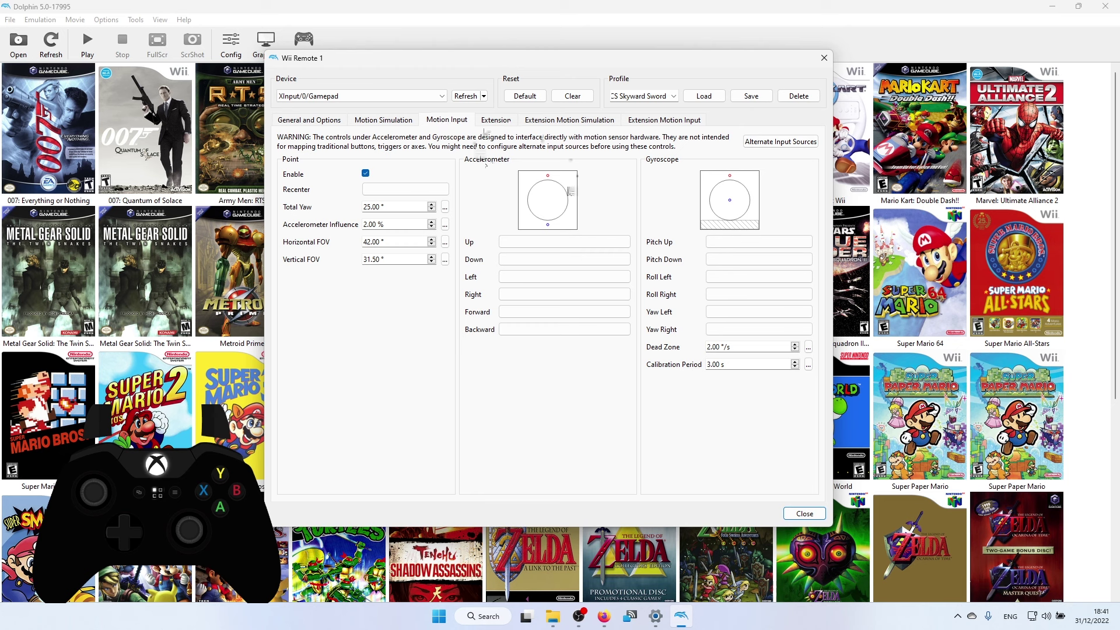
click(496, 120)
click(432, 251)
click(438, 268)
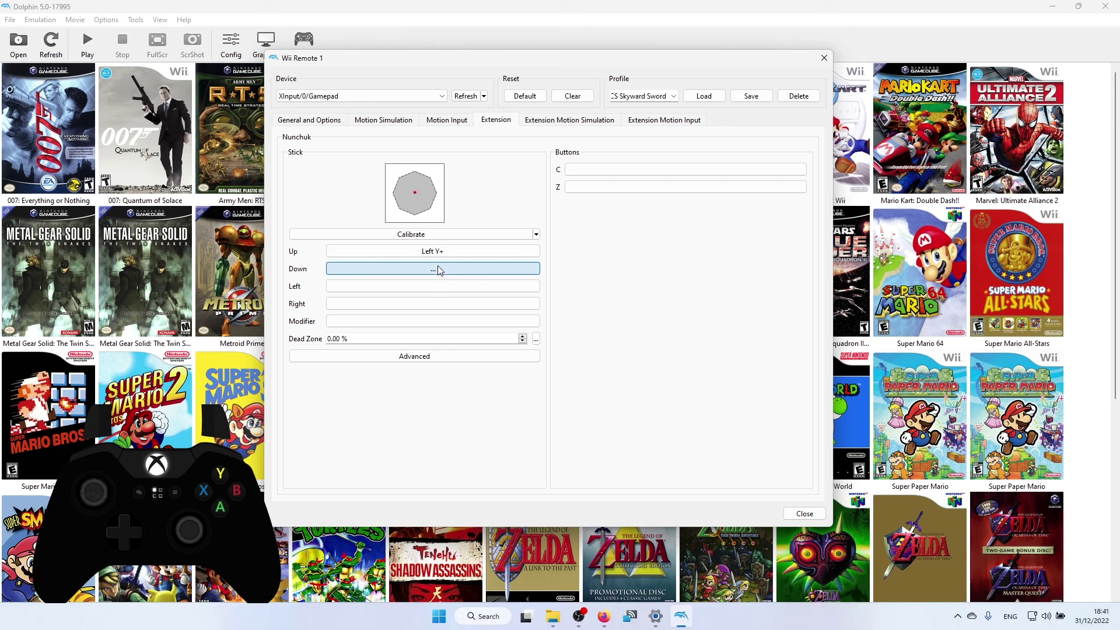
click(433, 286)
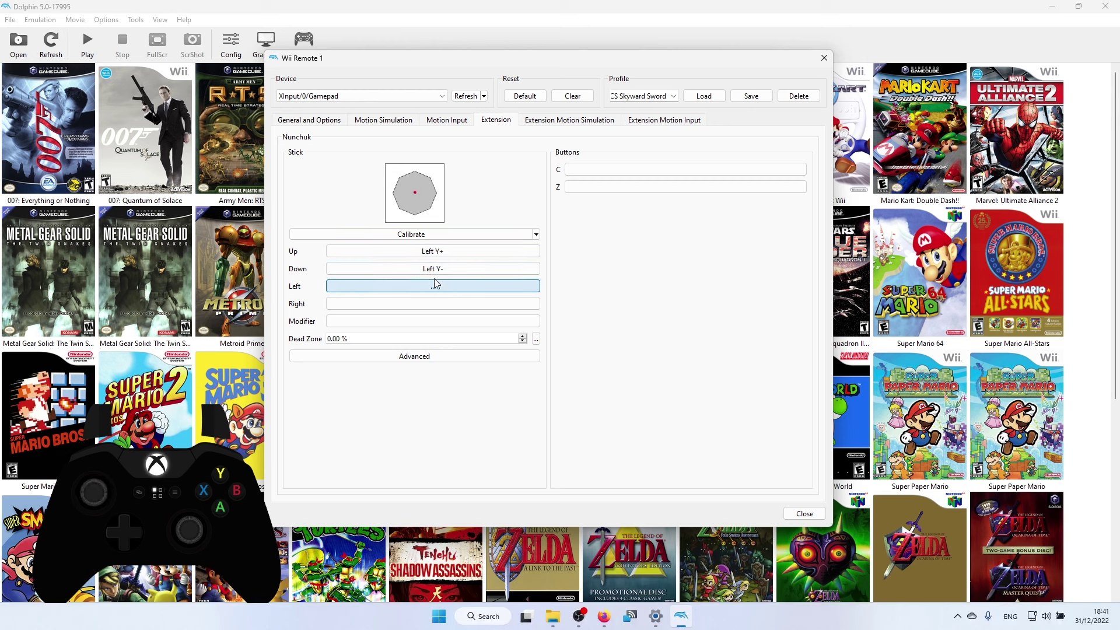